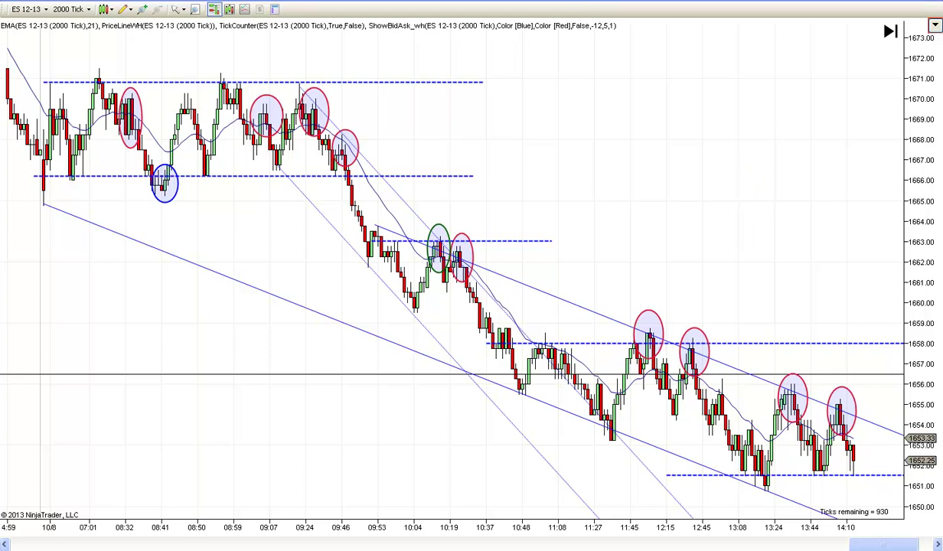
Draw a shallower trend line from the 09:53 swing high near 1663.75 down to about 1656.75 just past 14:10.
left_click_drag(700, 267, 694, 263)
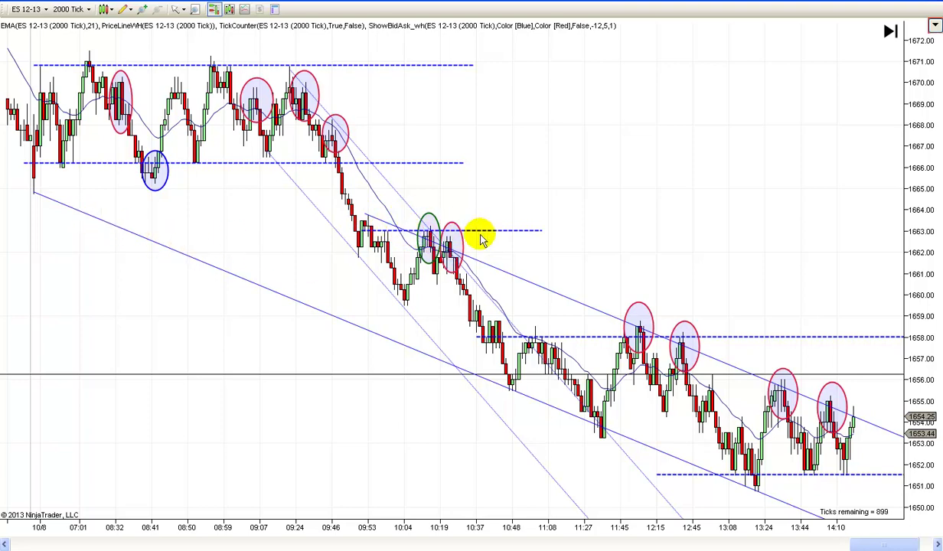
left_click(128, 10)
left_click(63, 84)
left_click(366, 216)
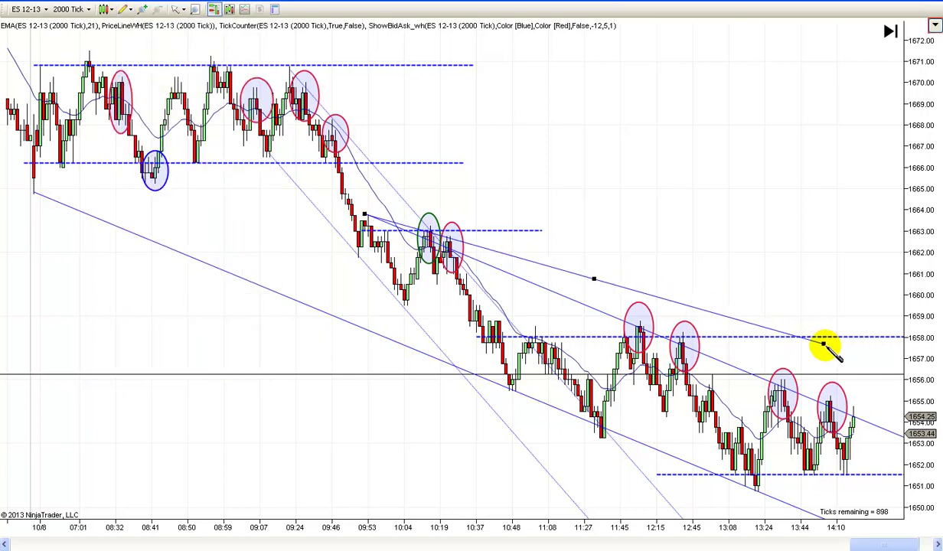
left_click(848, 364)
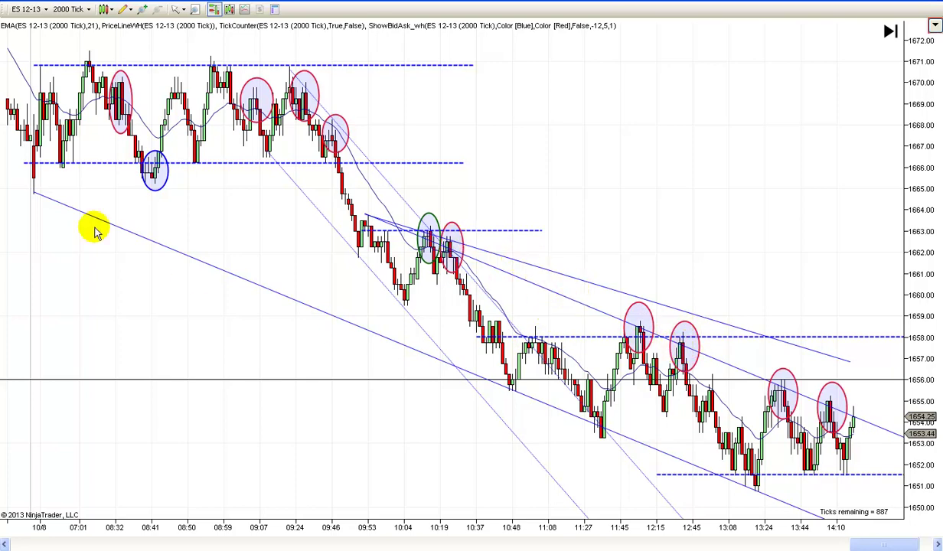
Delete the shallower trend line that starts at the 09:53 swing high.
left_click_drag(657, 235, 384, 253)
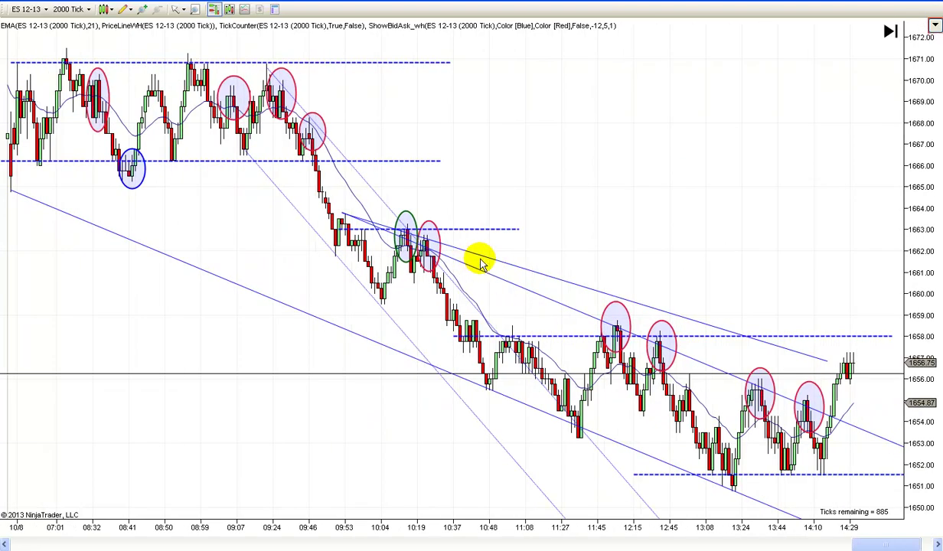
key("Delete")
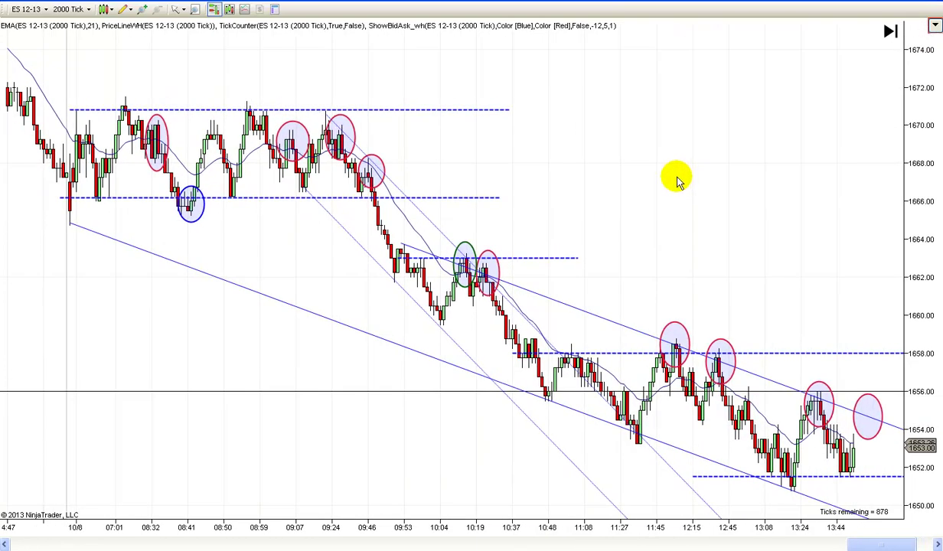
Shift the wide channel's upper trend line slightly later in time, keeping its slope.
left_click_drag(678, 181, 605, 179)
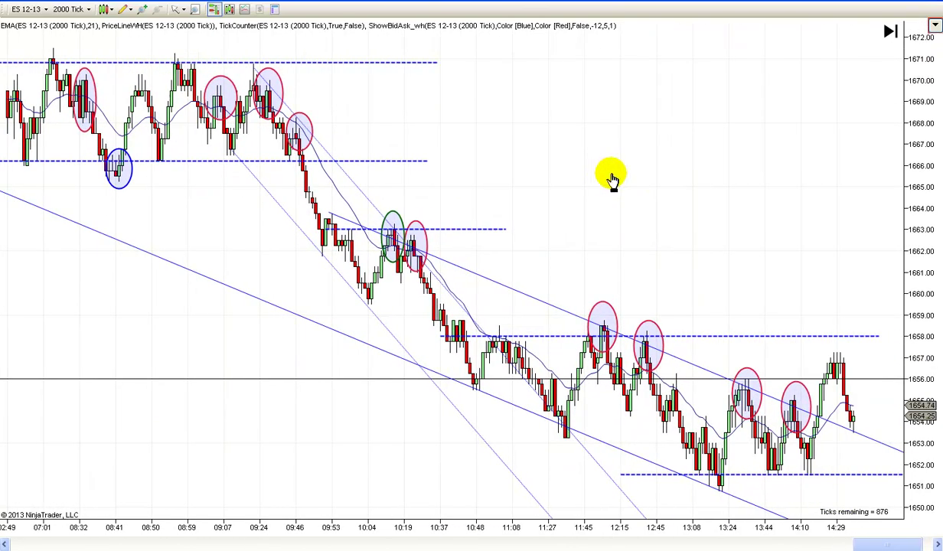
scroll(612, 179, "up", 1)
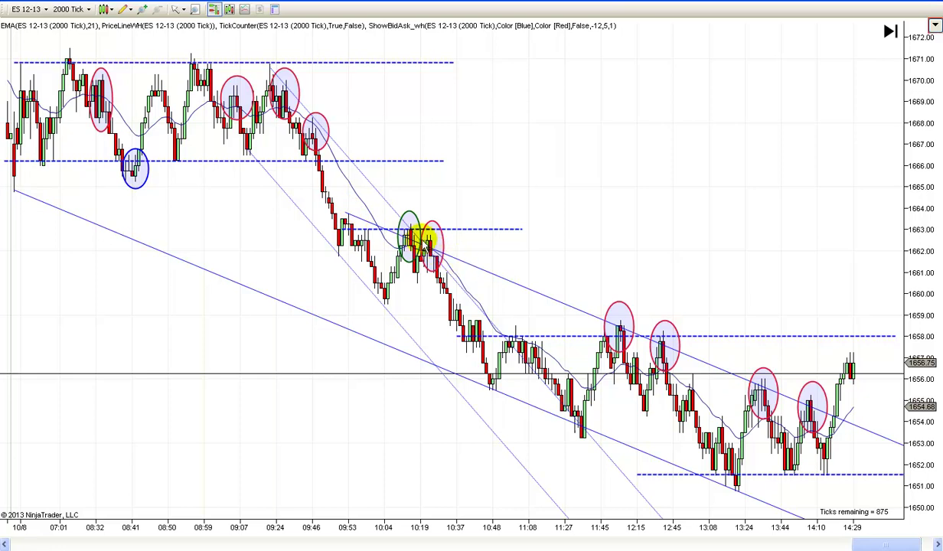
left_click_drag(460, 257, 476, 260)
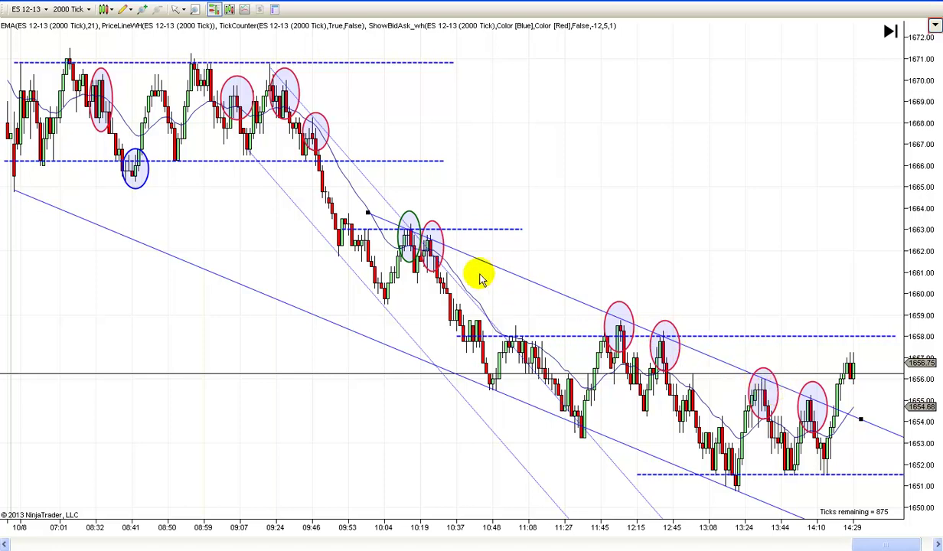
Examine the afternoon price action against the descending channel, the dashed levels and the circled setups up to the close.
left_click_drag(562, 217, 468, 209)
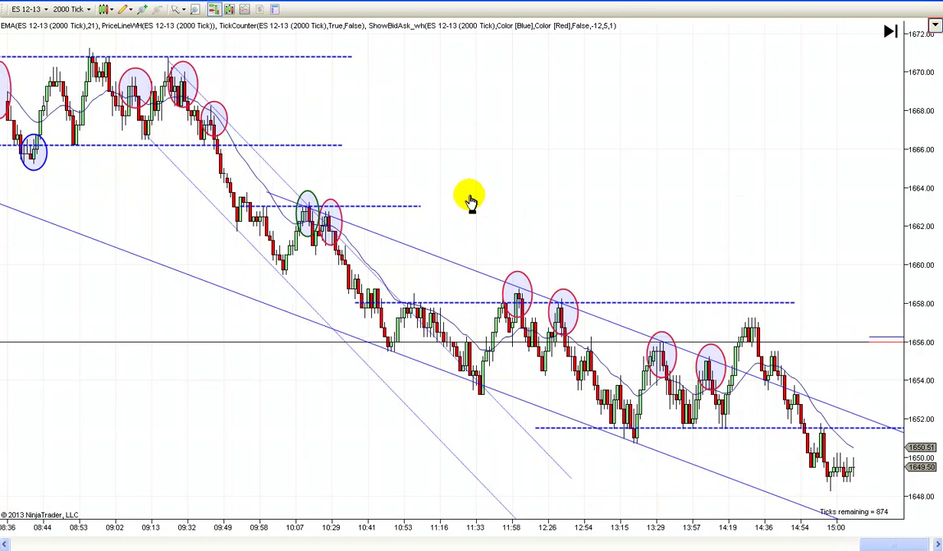
left_click_drag(469, 200, 494, 200)
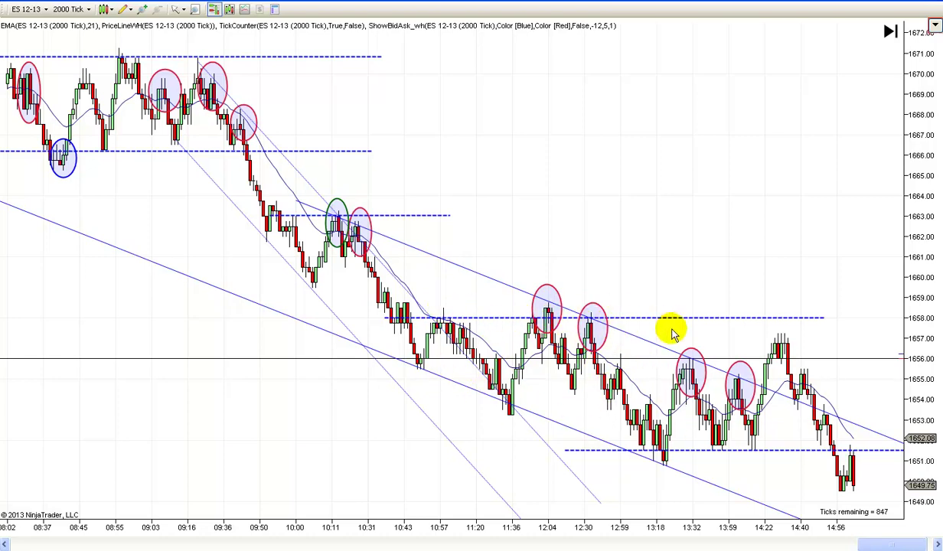
scroll(712, 202, "up", 5)
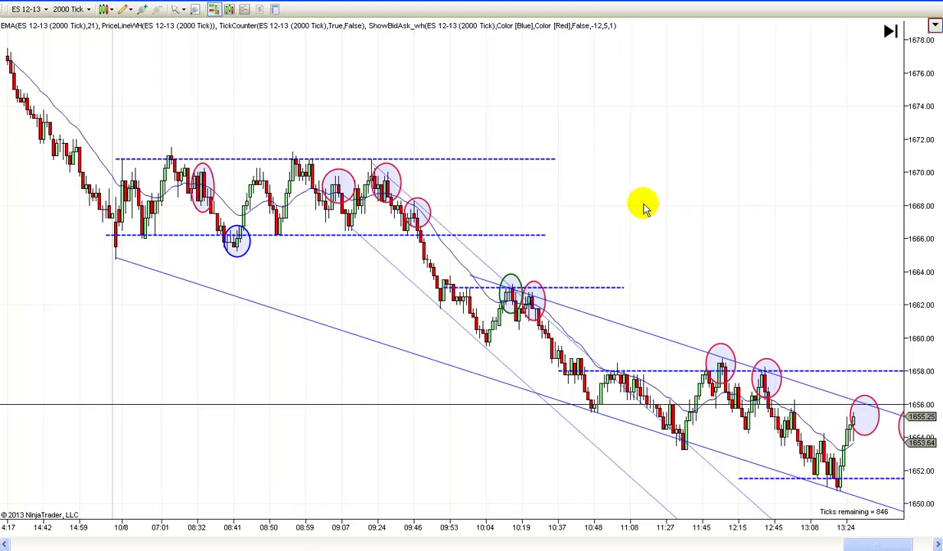
scroll(643, 204, "up", 3)
scroll(737, 211, "down", 3)
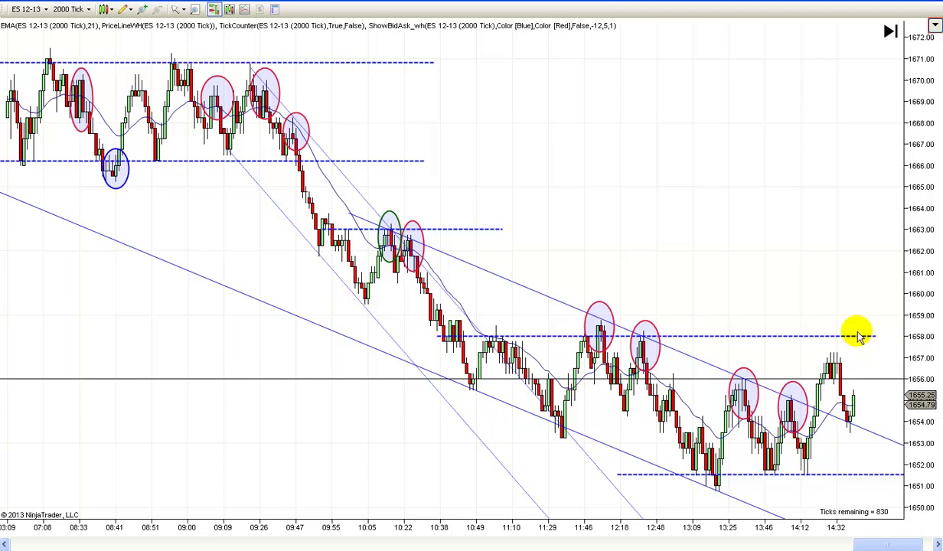
scroll(766, 275, "down", 5)
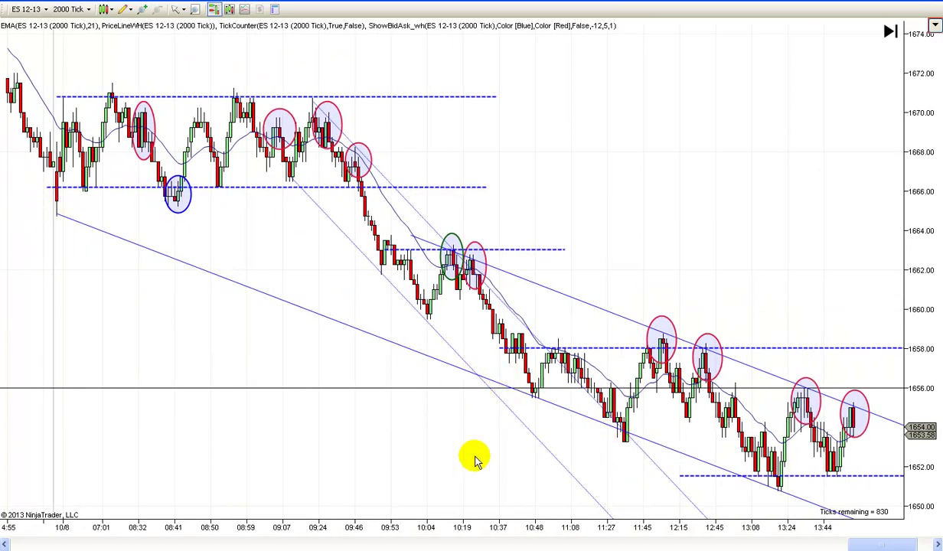
scroll(474, 457, "down", 5)
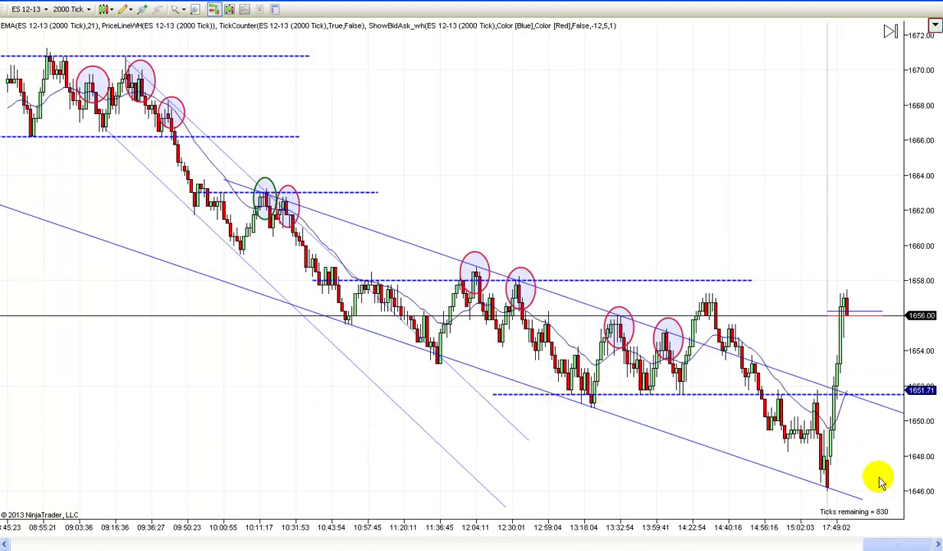
scroll(628, 487, "up", 5)
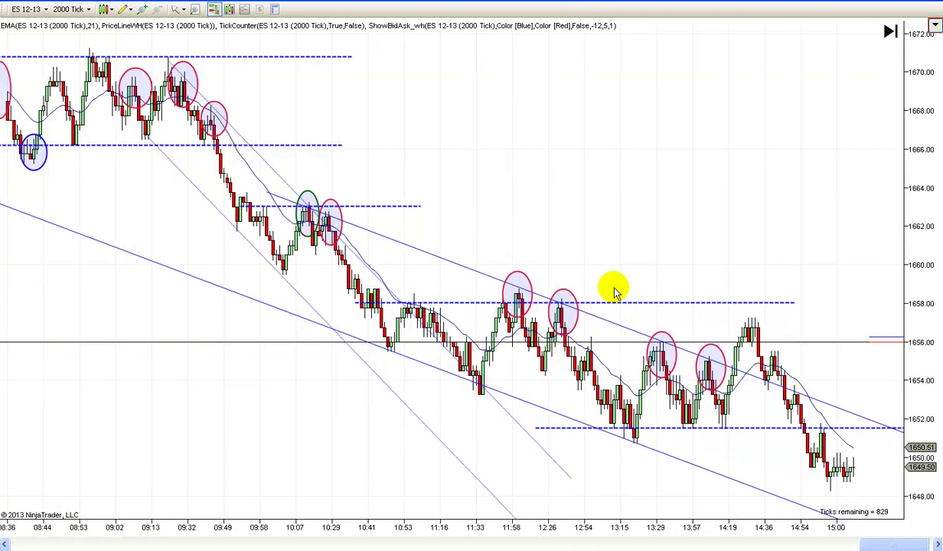
Nudge the lower line of the steep descending morning channel slightly upward.
scroll(754, 230, "up", 2)
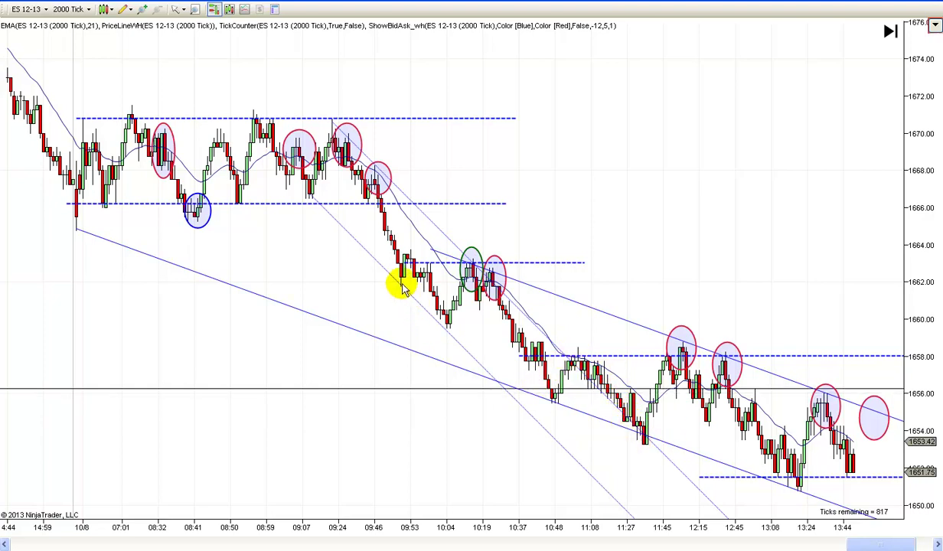
mouse_move(371, 254)
left_mouse_down()
mouse_move(347, 230)
mouse_move(369, 248)
left_mouse_up()
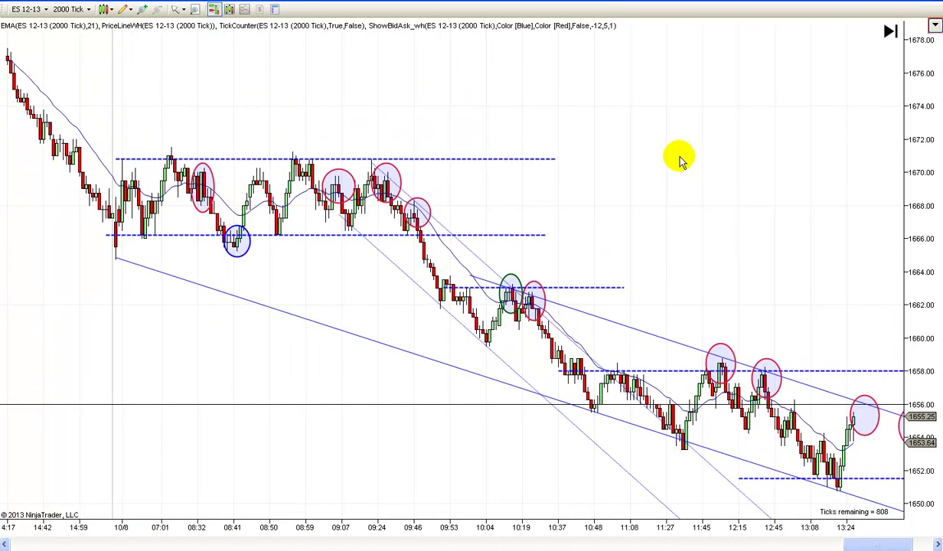
scroll(738, 170, "up", 3)
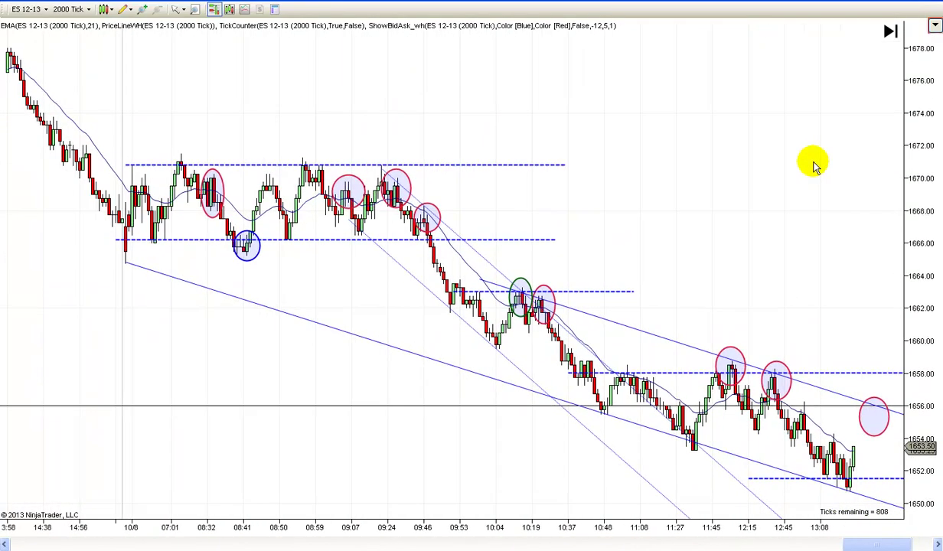
Move the blue ellipse off the 08:41 low and lower the morning range's dashed support line to about 1666.00.
scroll(462, 137, "up", 5)
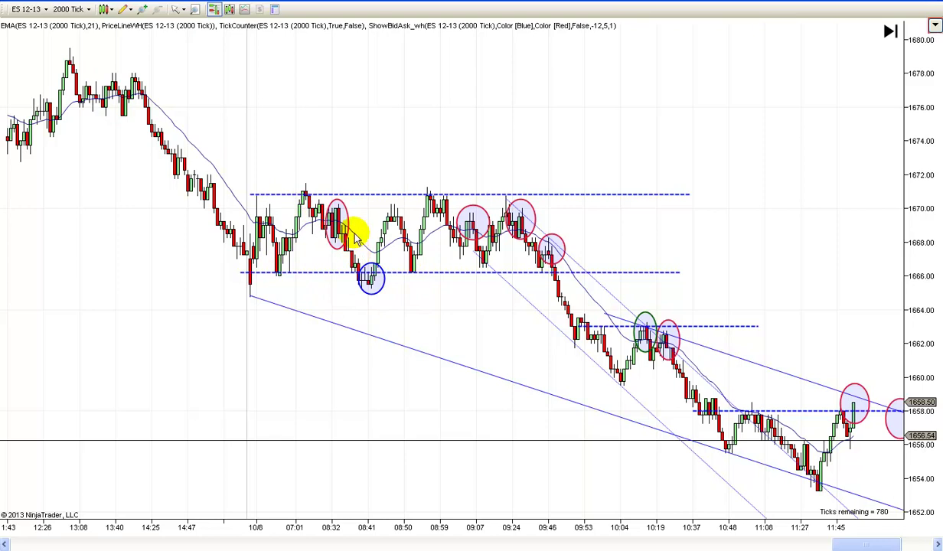
left_click_drag(370, 277, 443, 301)
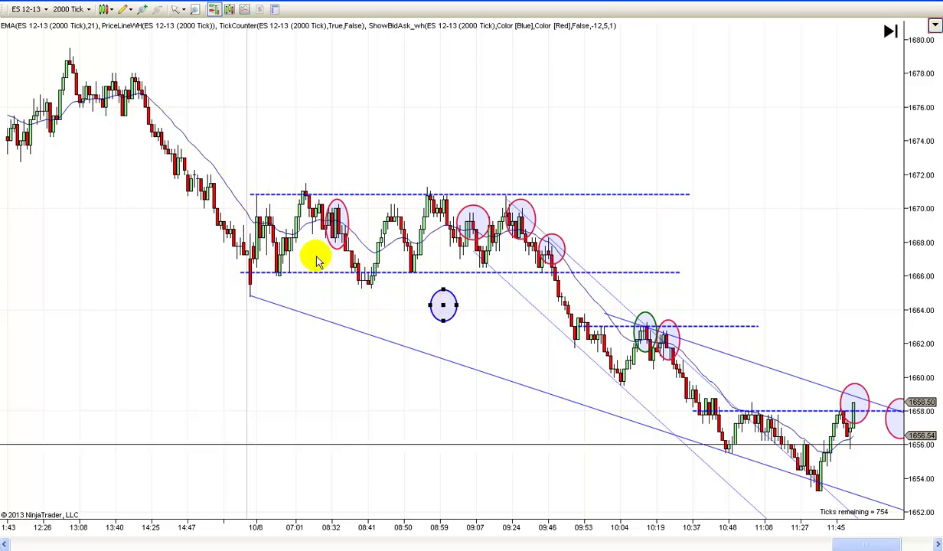
left_click_drag(320, 274, 316, 277)
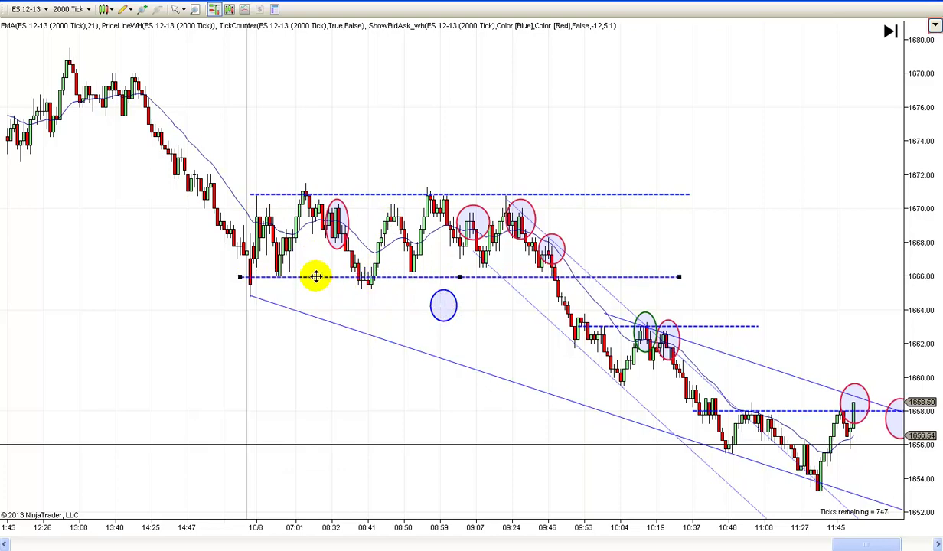
left_click(330, 282)
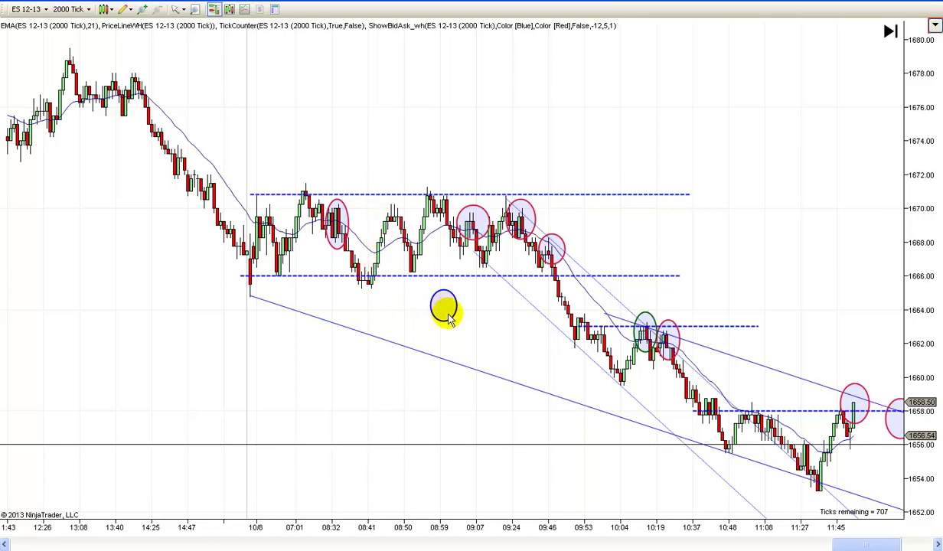
Move the blue ellipse back onto the 08:41 low and raise the dashed support line to about 1666.25.
left_click_drag(449, 315, 374, 286)
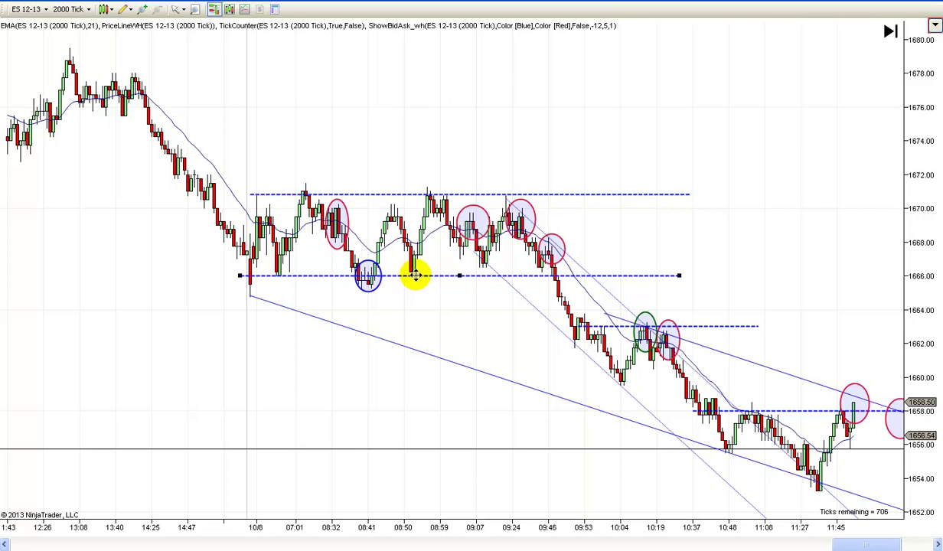
left_click_drag(411, 276, 412, 273)
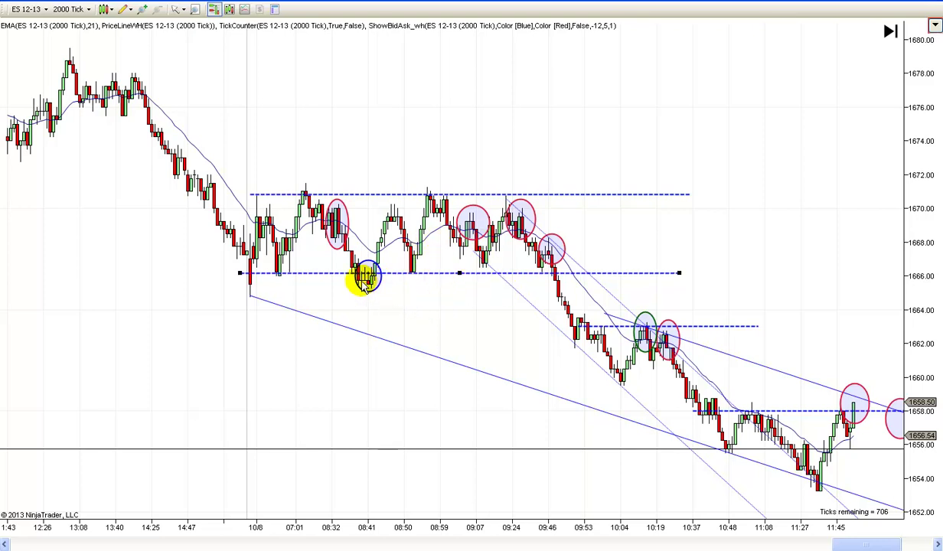
left_click(431, 298)
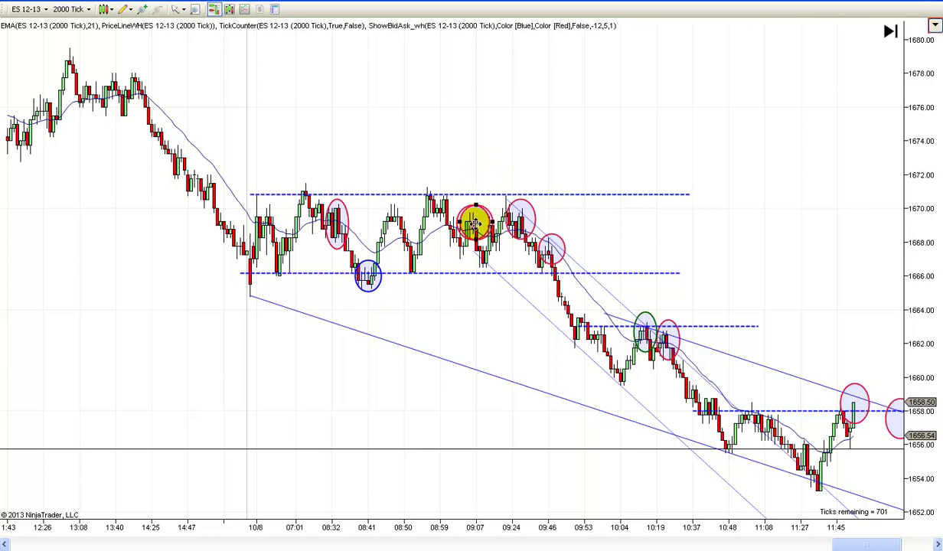
Place the copied red ellipse around the 08:59 high below the dashed resistance and set its outline color to DarkGreen.
left_click_drag(427, 188, 460, 222)
left_click(459, 192)
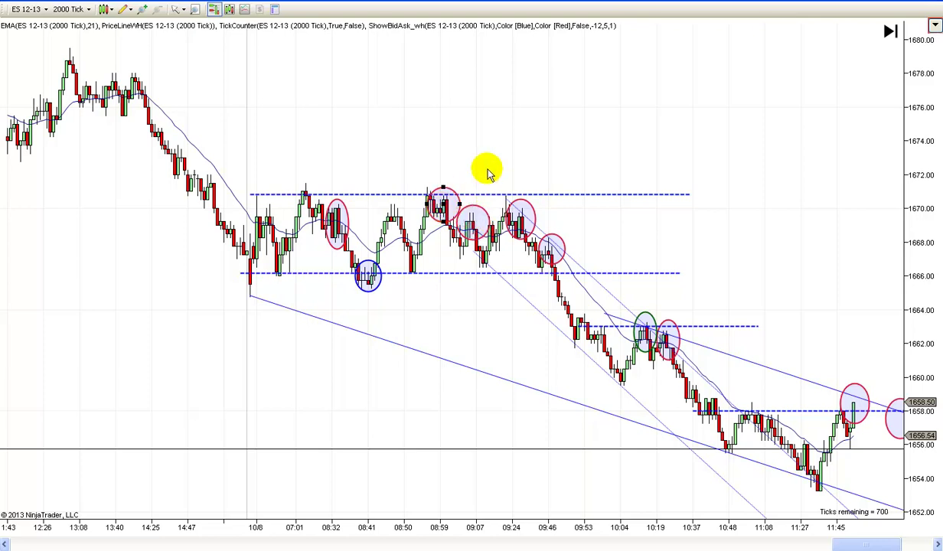
double_click(452, 187)
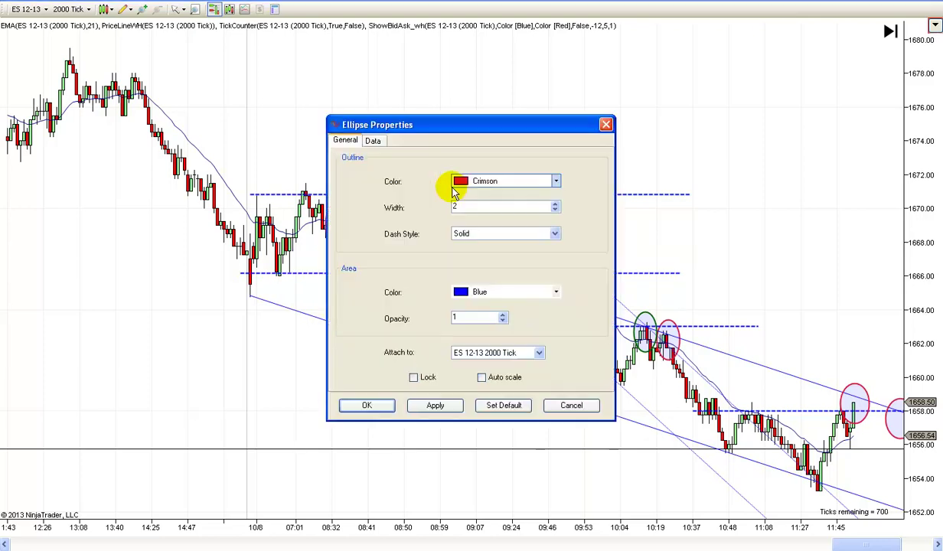
left_click(557, 184)
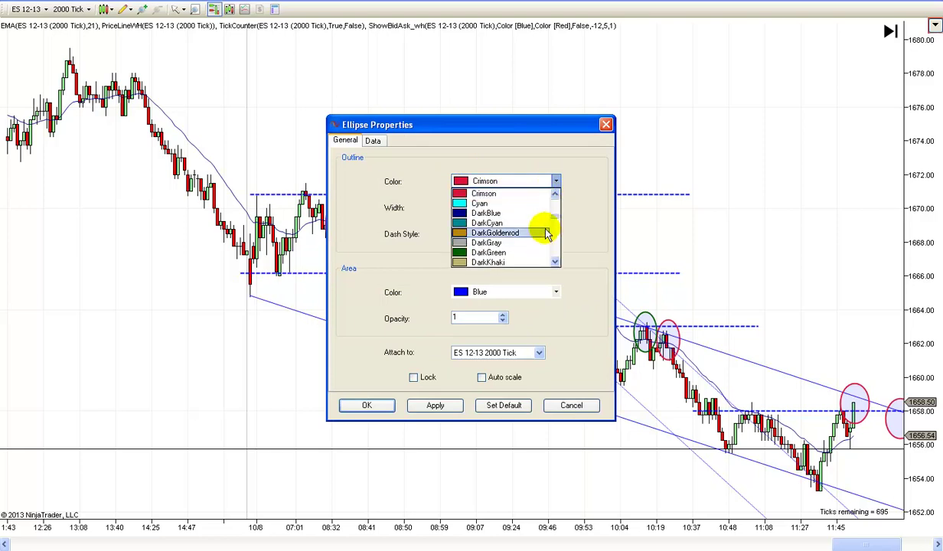
left_click(528, 244)
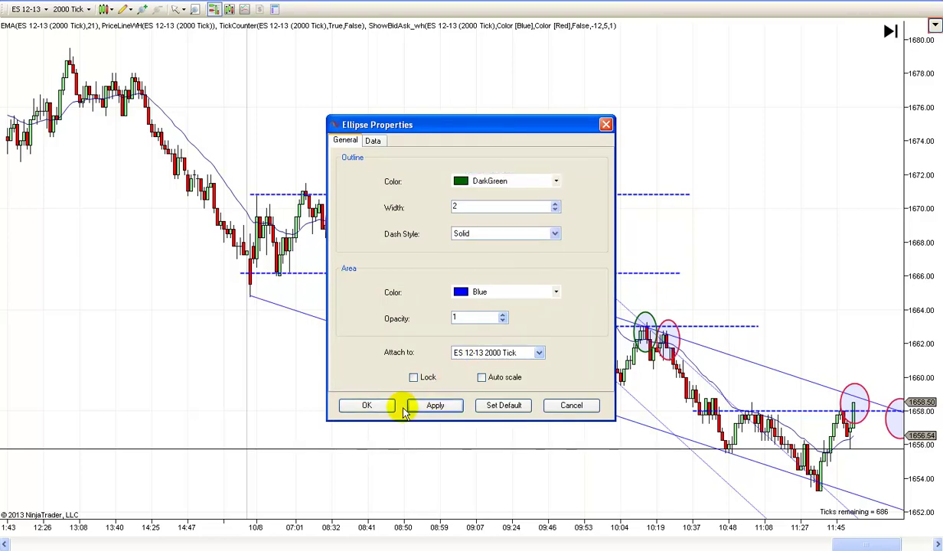
left_click(367, 405)
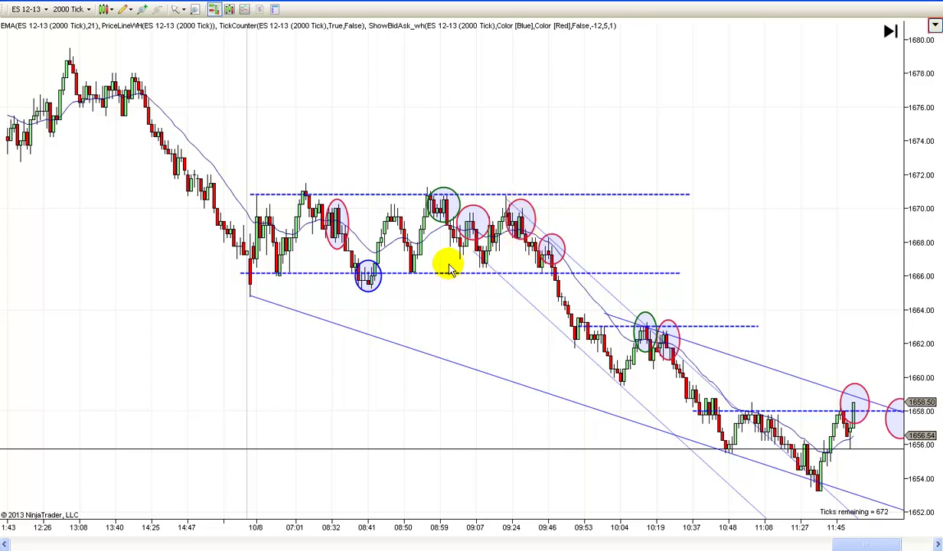
Raise the morning range's dashed support line to about 1666.50.
left_click_drag(462, 274, 468, 266)
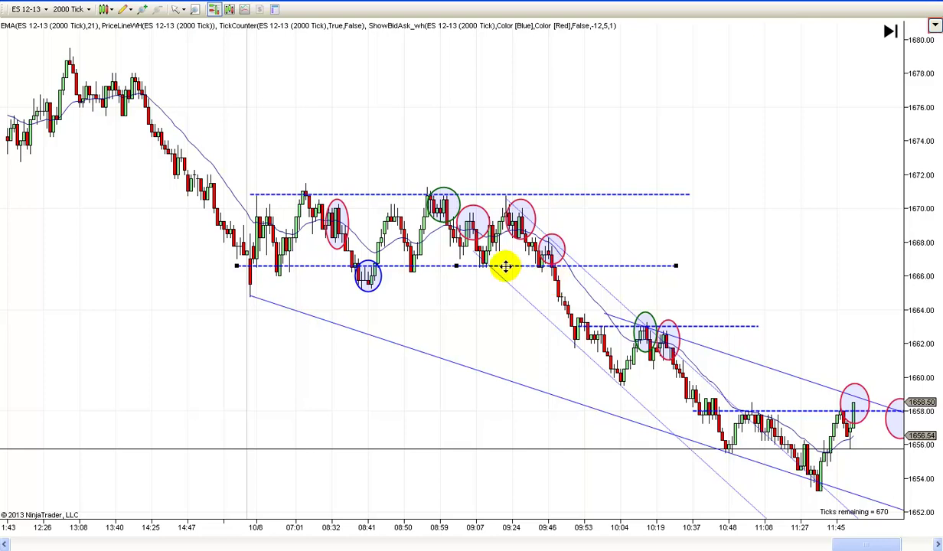
left_click_drag(505, 266, 505, 268)
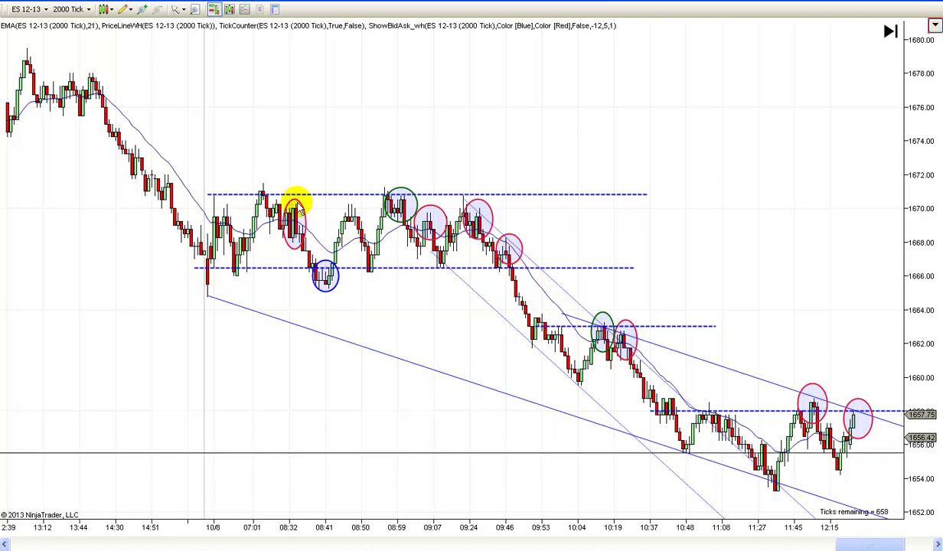
Draw an arrow line along the prior day's decline to the opening low, and move it to project down from the 09:24 high.
scroll(658, 243, "up", 2)
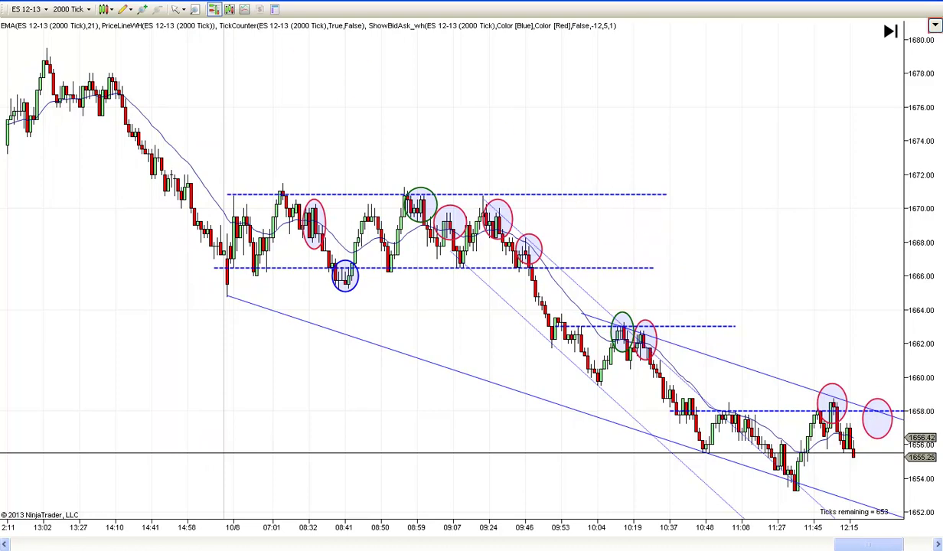
left_click(129, 9)
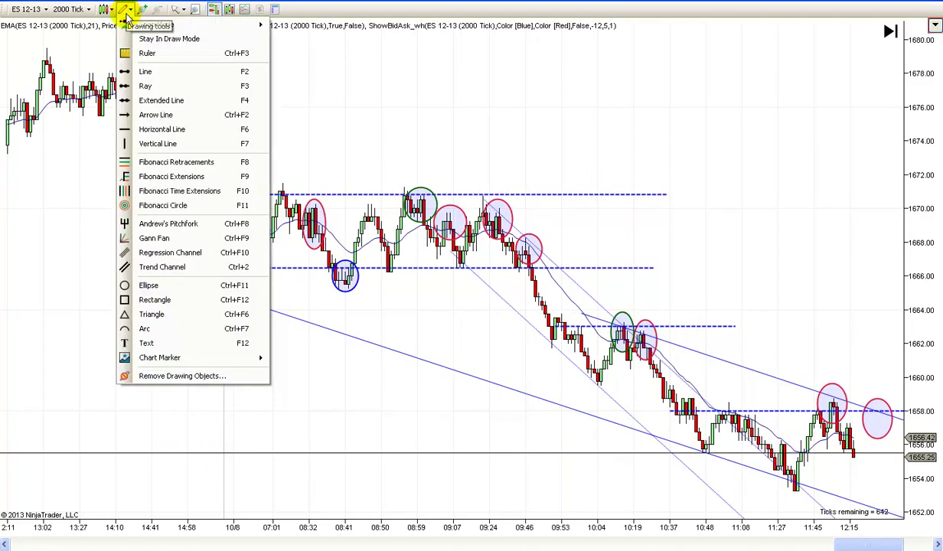
left_click(135, 113)
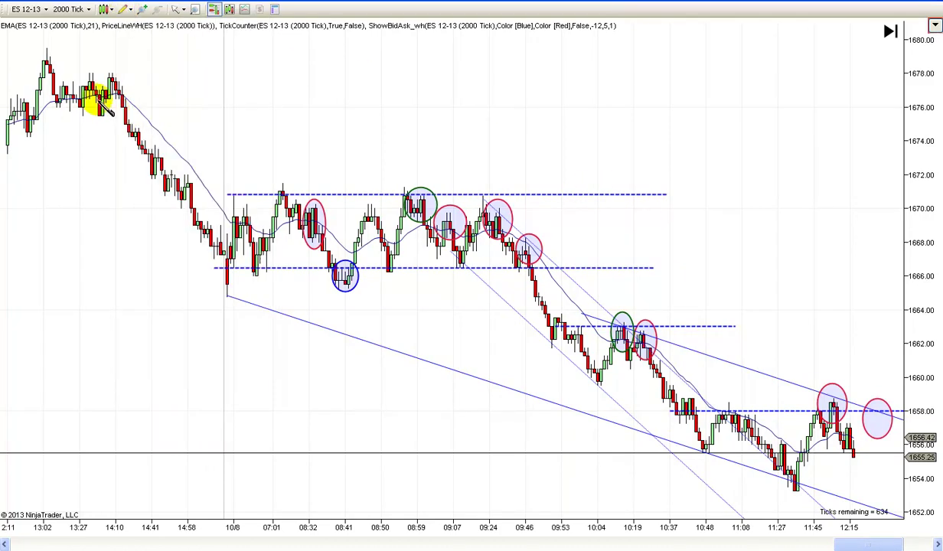
left_click(46, 49)
left_click(222, 293)
left_click_drag(194, 216, 571, 320)
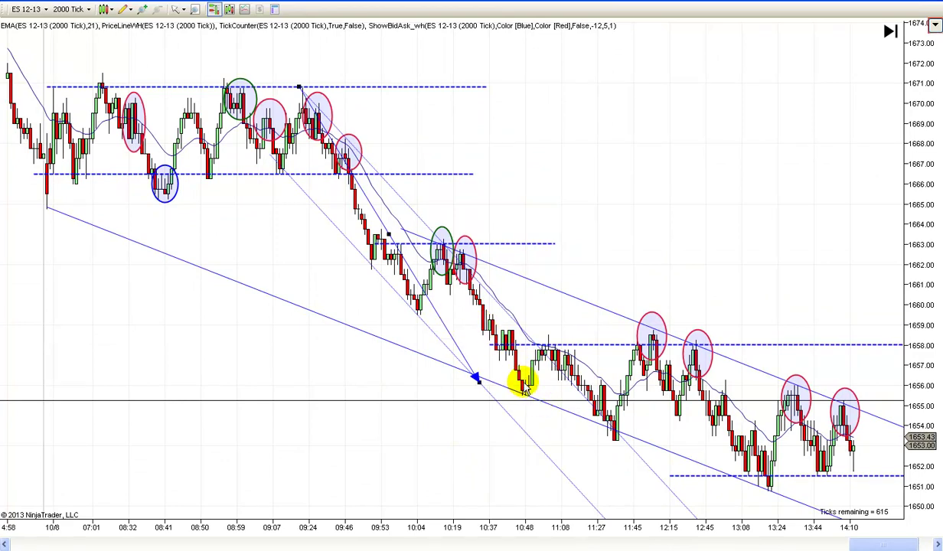
left_click_drag(621, 246, 686, 207)
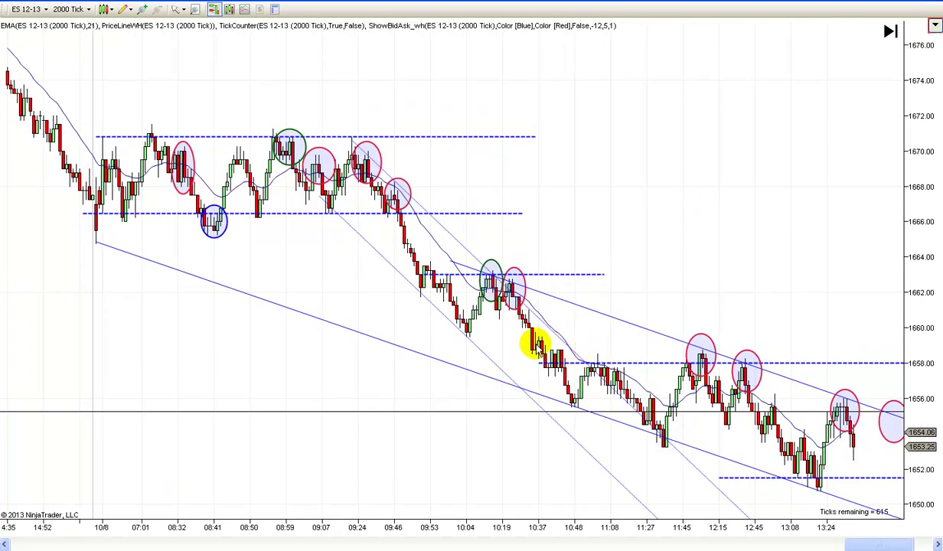
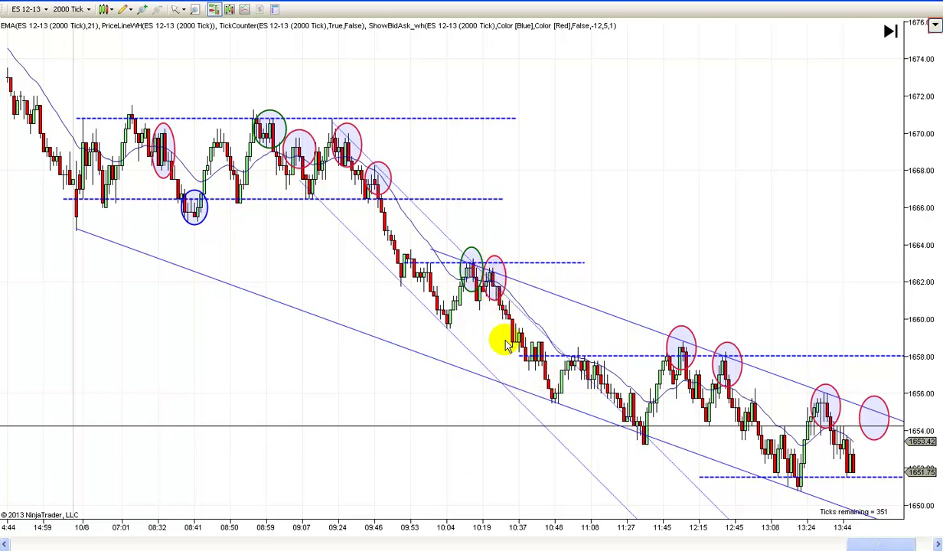
Nudge the steep descending channel's upper line slightly outward, and review the price action through the day's final low.
left_click(362, 148)
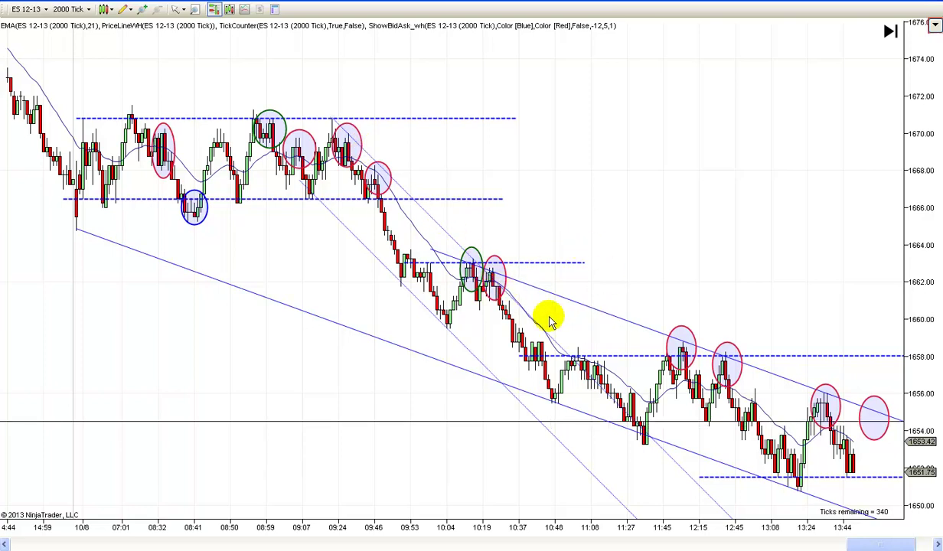
left_click(496, 293)
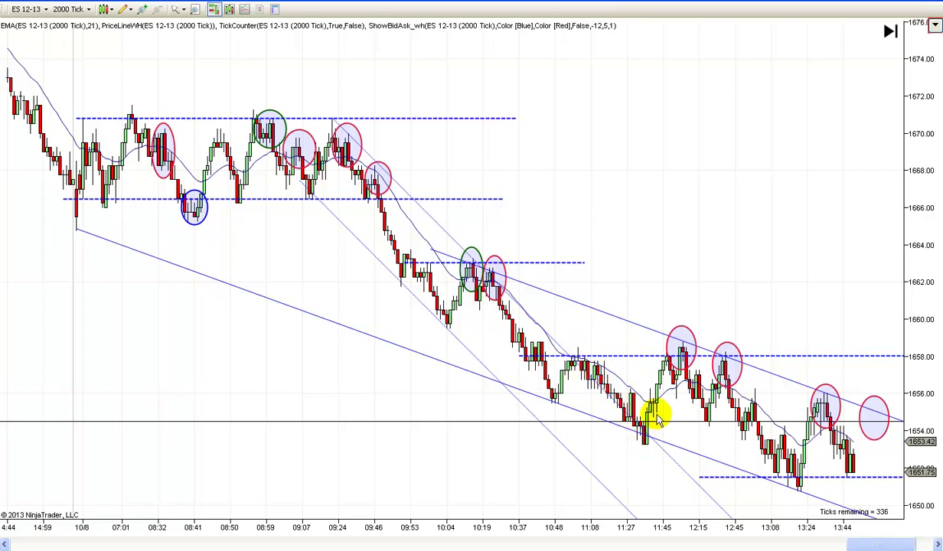
scroll(627, 263, "down", 5)
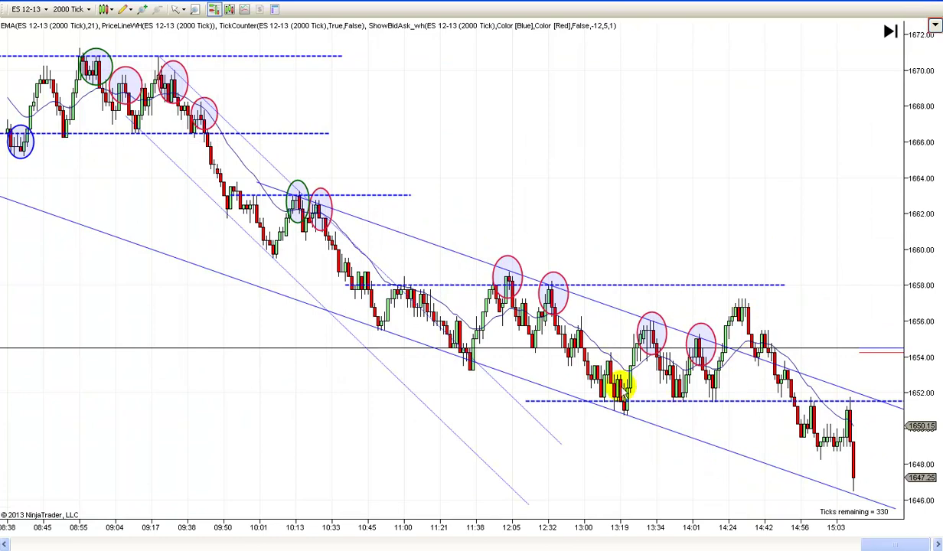
scroll(678, 208, "up", 3)
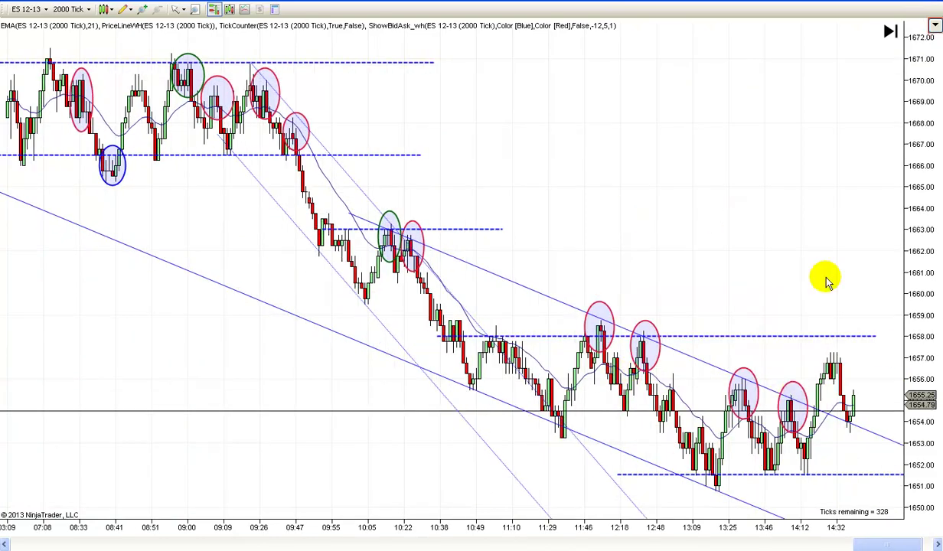
scroll(597, 237, "down", 5)
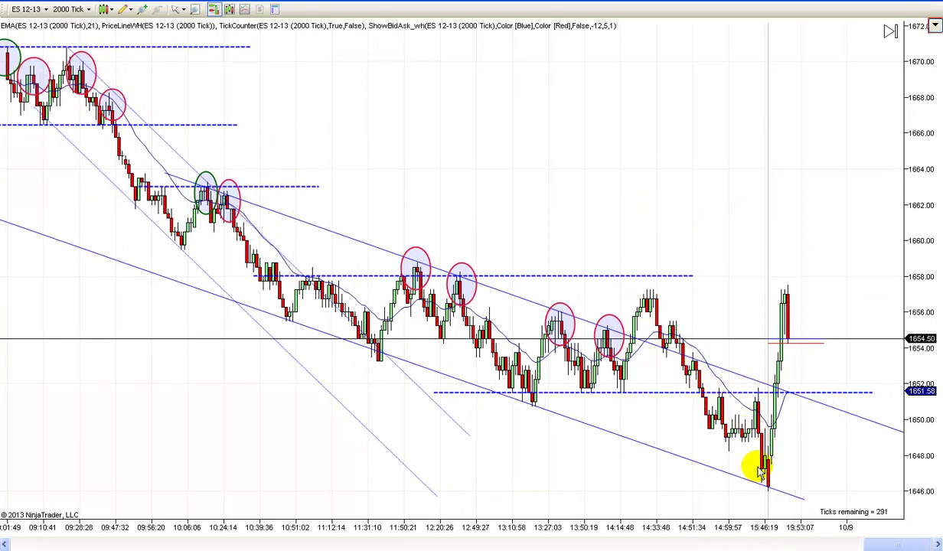
scroll(463, 92, "up", 3)
scroll(572, 135, "down", 5)
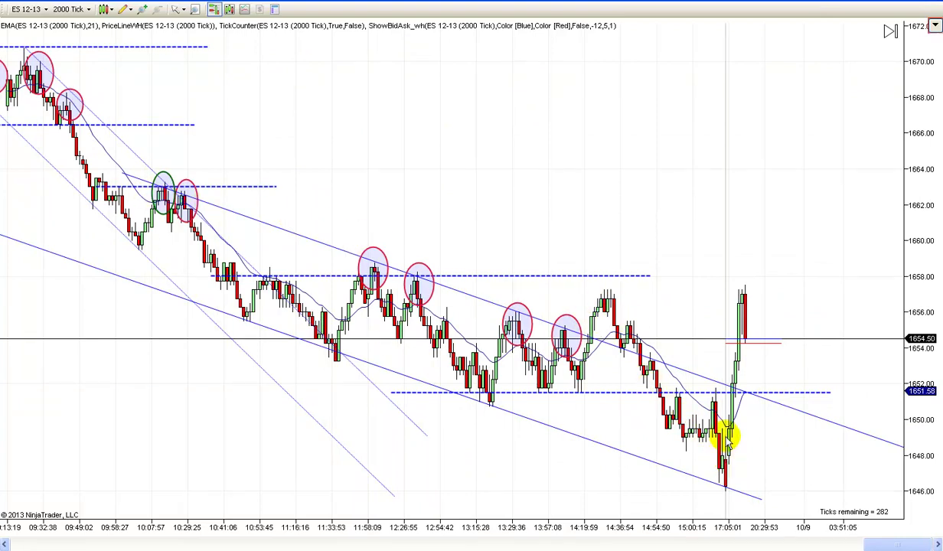
scroll(527, 168, "up", 1)
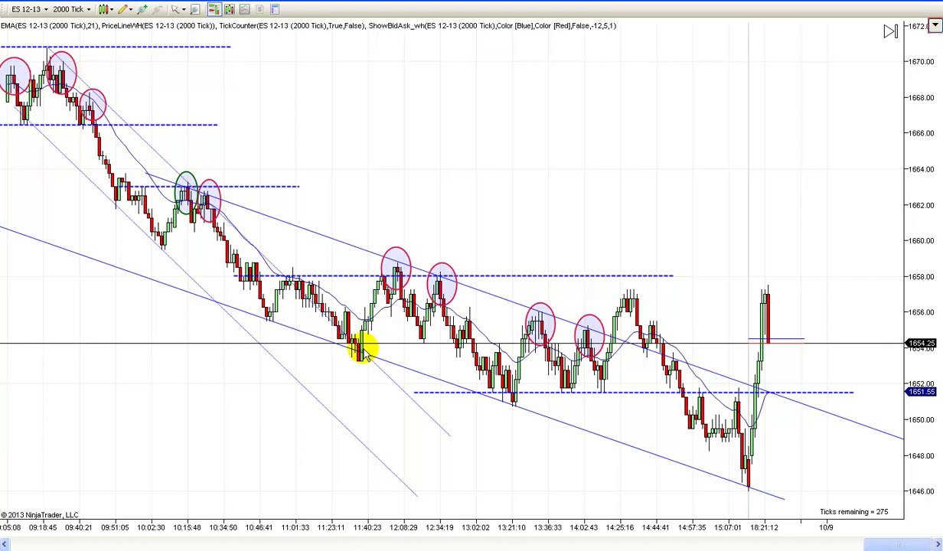
Check the early-afternoon lows against the dashed support line with the crosshair cursor, and return to the normal pointer.
left_click(177, 9)
left_click(183, 36)
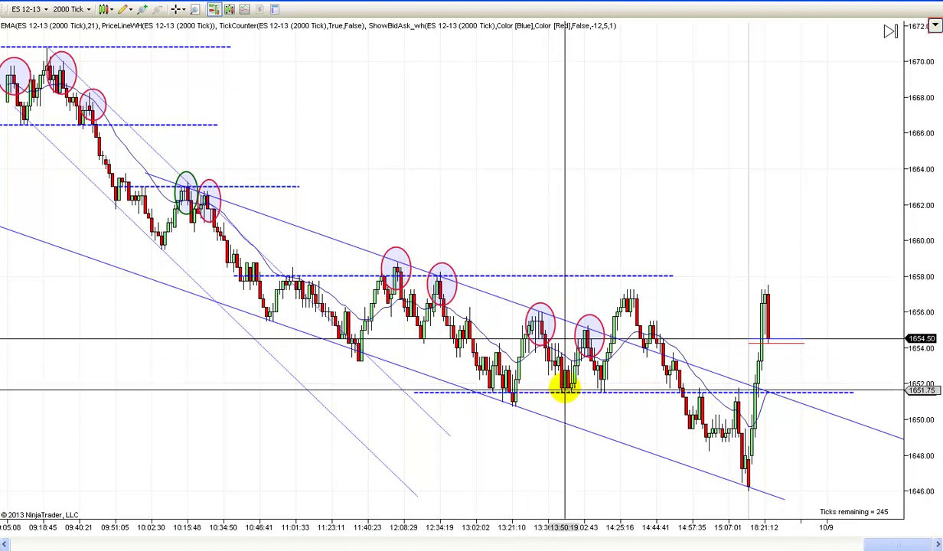
scroll(572, 219, "up", 5)
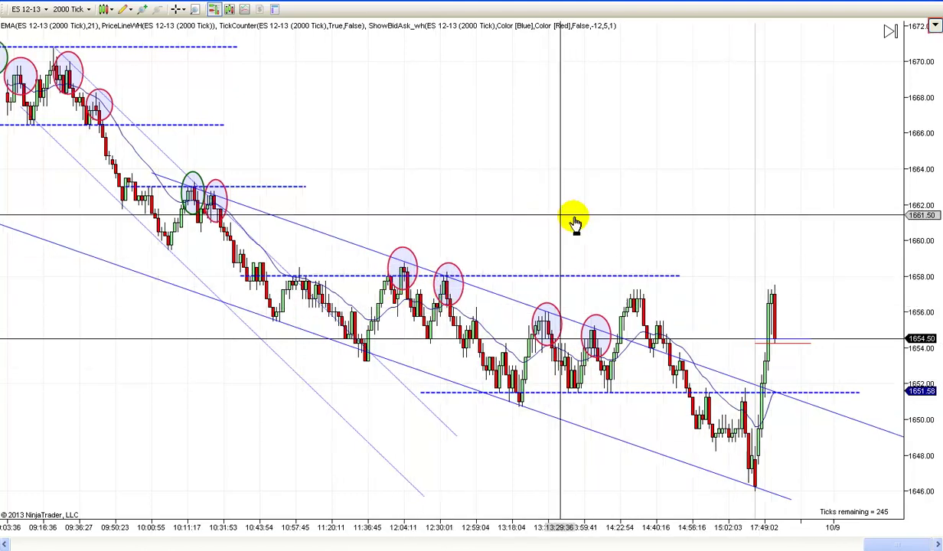
left_click(179, 9)
left_click(193, 20)
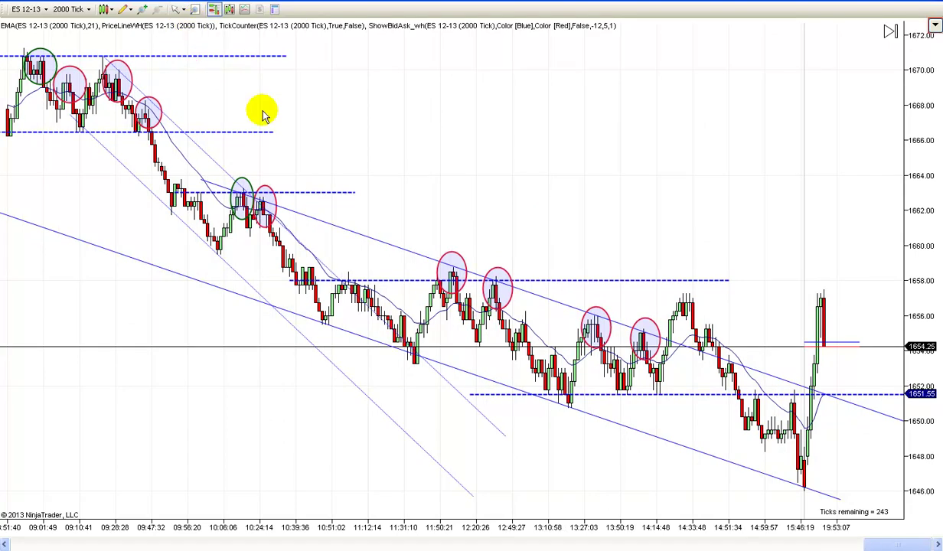
Try the afternoon's dashed support line at about 1654.4, and place it at about 1651.75 across the early-afternoon lows.
scroll(505, 182, "down", 4)
left_click_drag(506, 182, 484, 175)
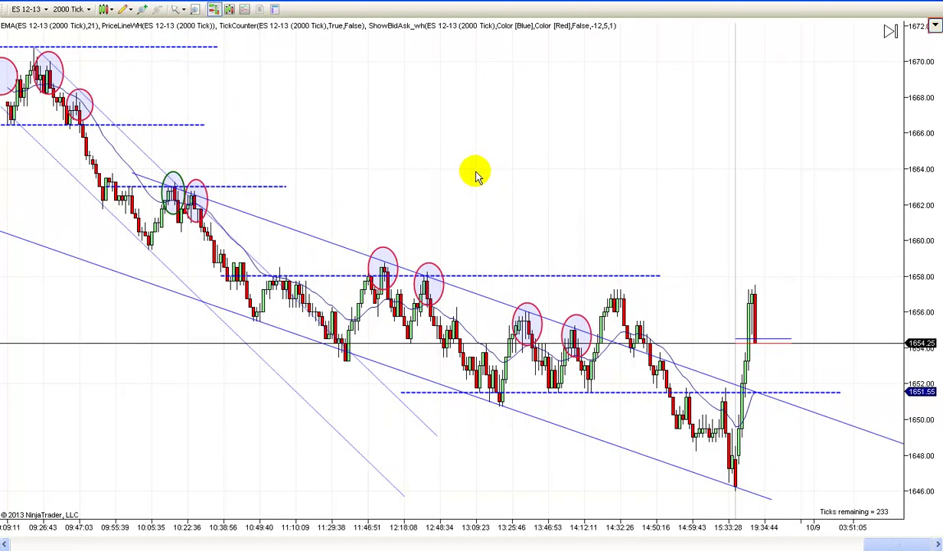
left_click_drag(453, 181, 495, 183)
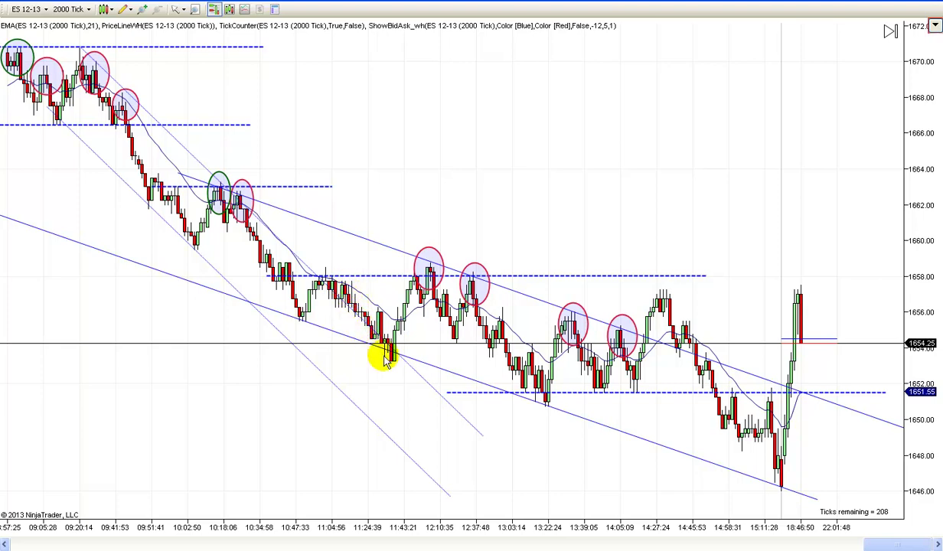
left_click_drag(397, 412, 362, 415)
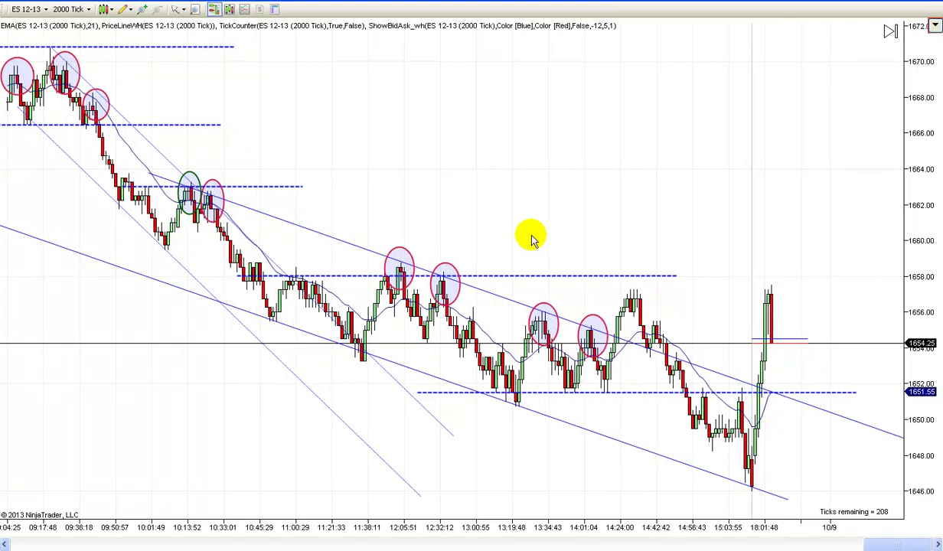
left_click_drag(533, 235, 499, 231)
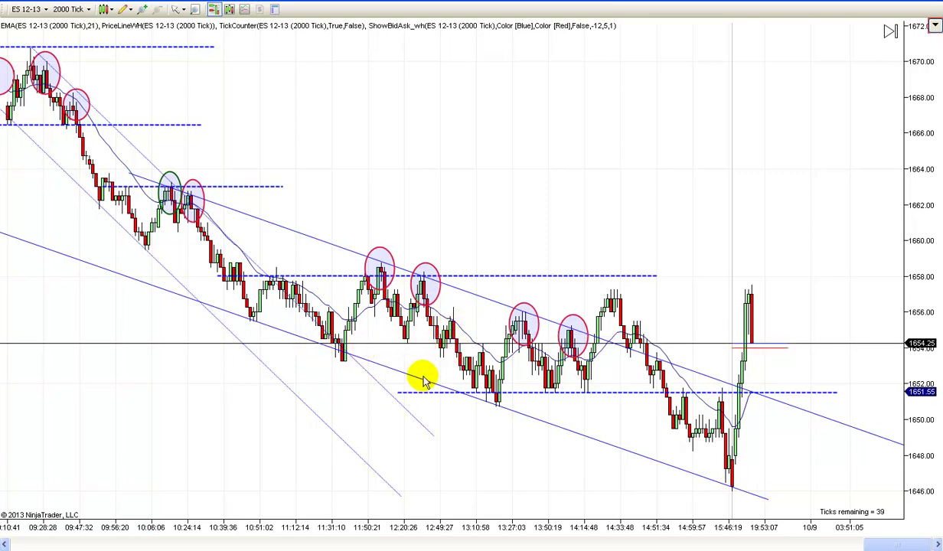
left_click_drag(534, 399, 413, 343)
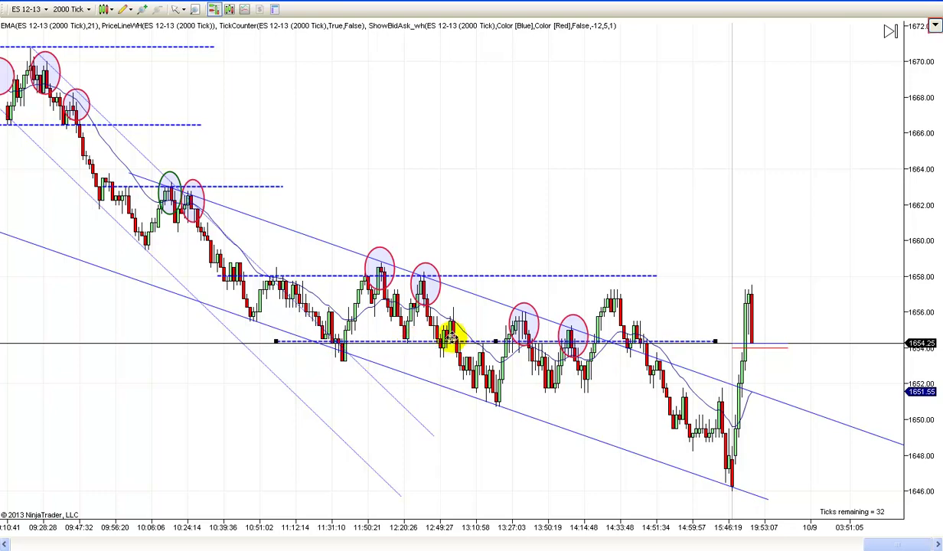
left_click_drag(468, 340, 546, 392)
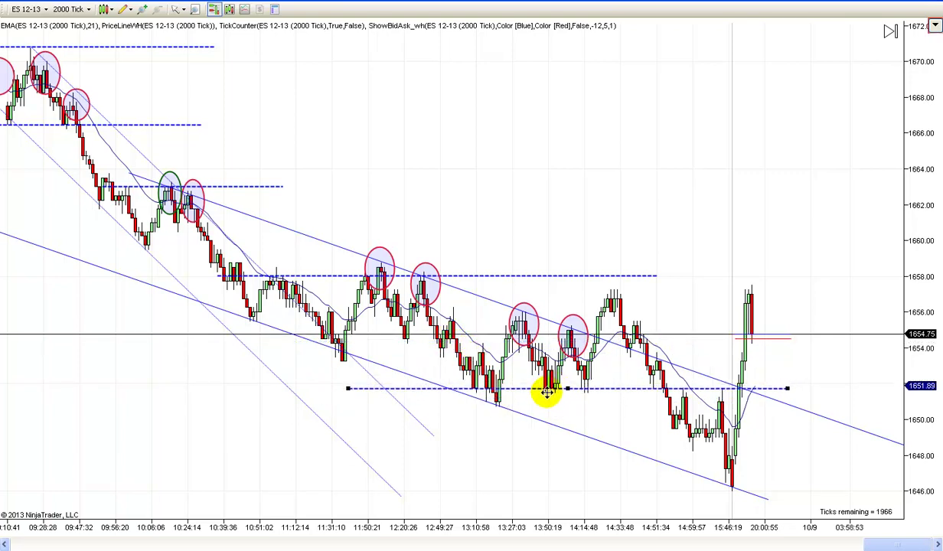
Copy the second red ellipse on the 1658.00 resistance onto the lower high just after 12:49 and set its outline color to DarkGreen.
left_click(437, 266)
mouse_move(434, 266)
left_mouse_down()
mouse_move(422, 249)
mouse_move(413, 263)
mouse_move(437, 266)
left_mouse_up()
left_click(436, 266)
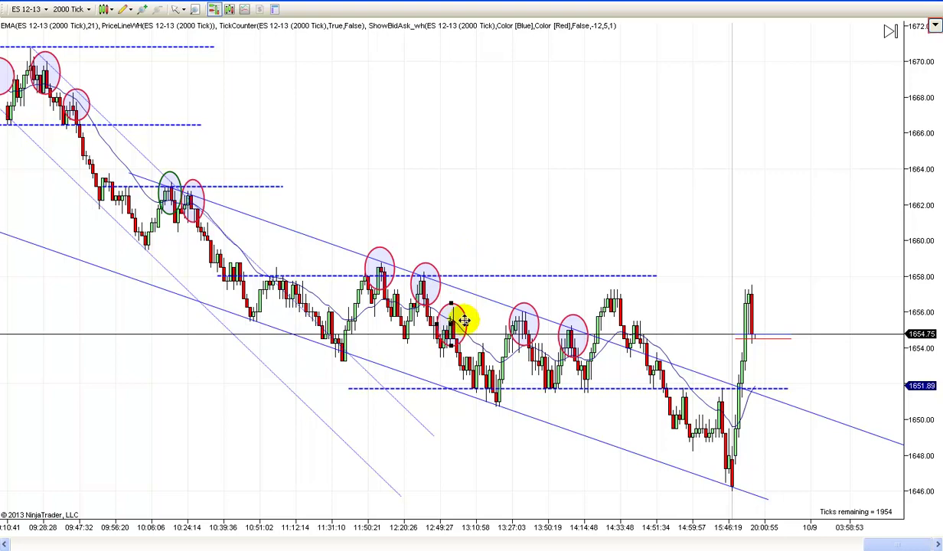
double_click(451, 304)
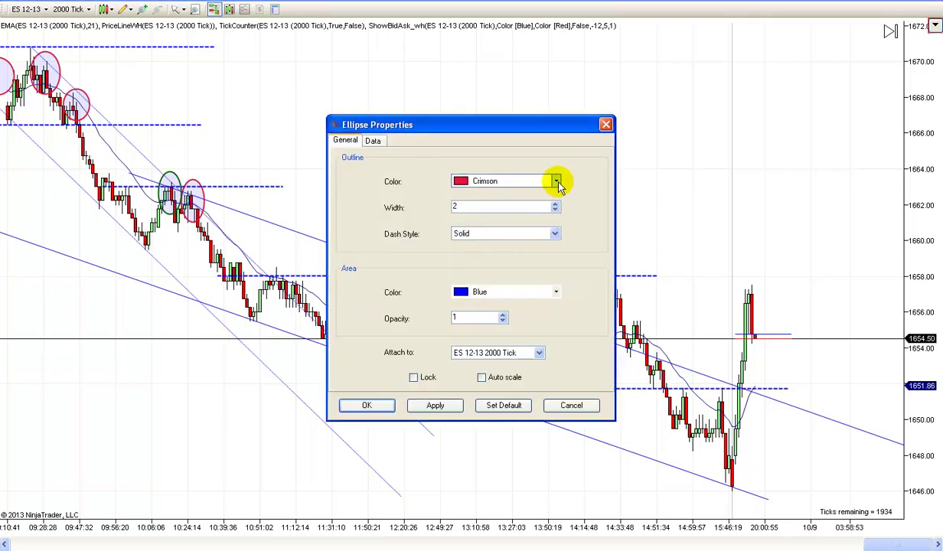
left_click(558, 184)
left_click(458, 245)
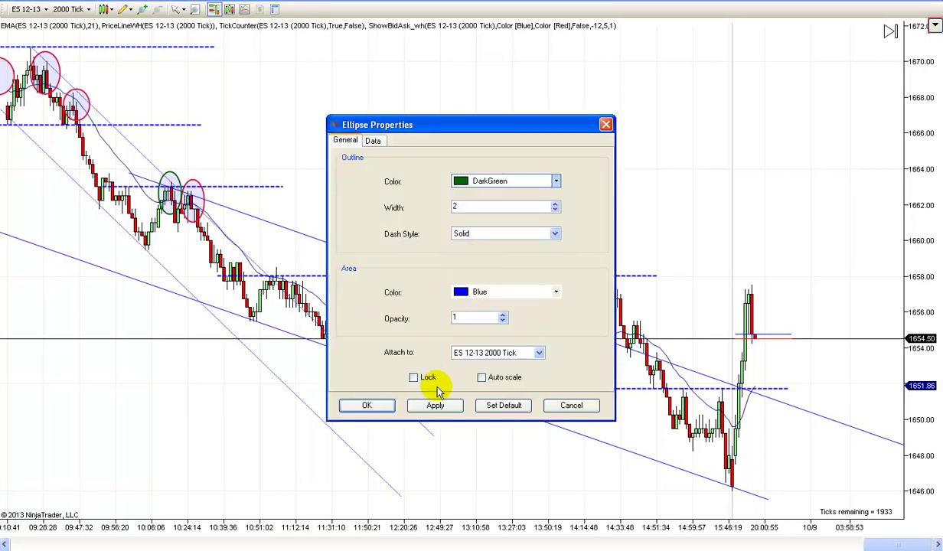
left_click(368, 406)
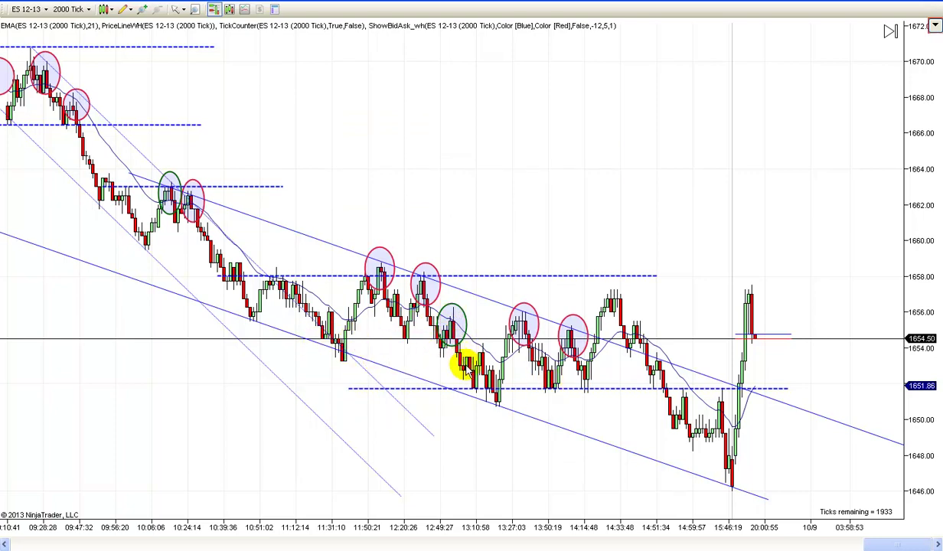
Try the afternoon's dashed support line at about 1654.50 and 1653.75, and return it to about 1651.75.
left_click_drag(523, 397, 446, 346)
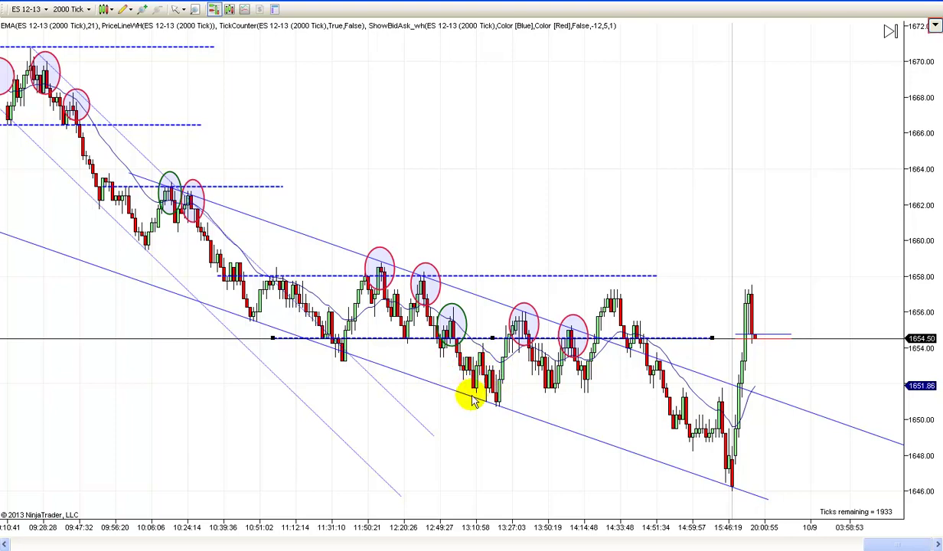
left_click_drag(479, 338, 491, 354)
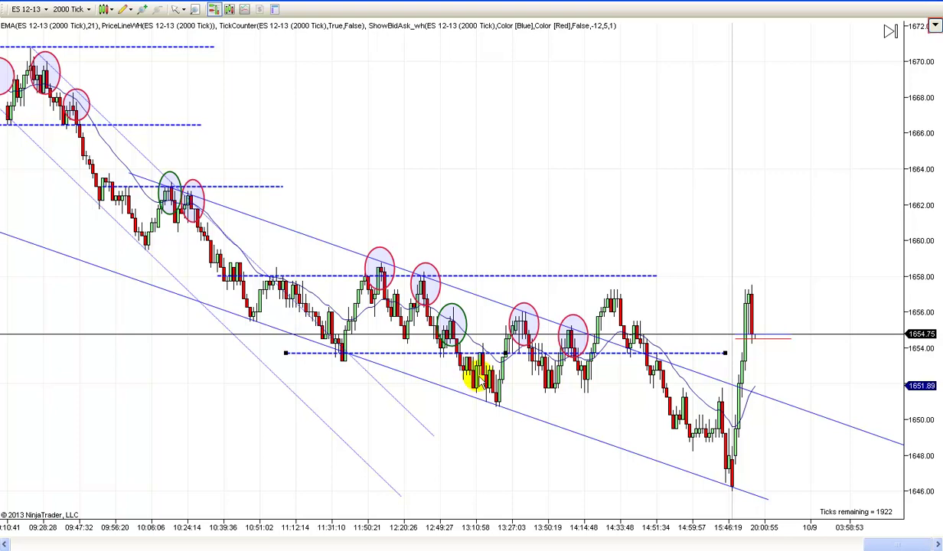
scroll(536, 414, "down", 2)
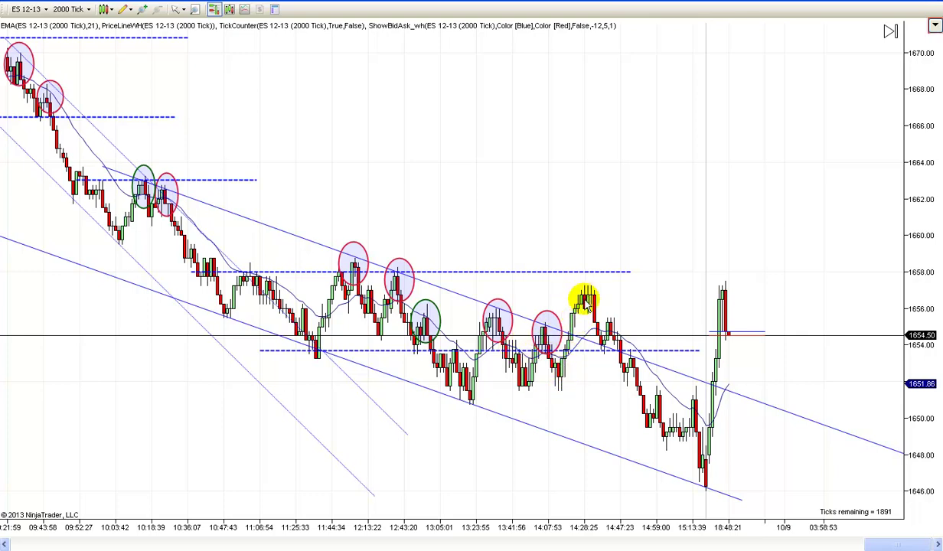
left_click_drag(588, 356, 586, 385)
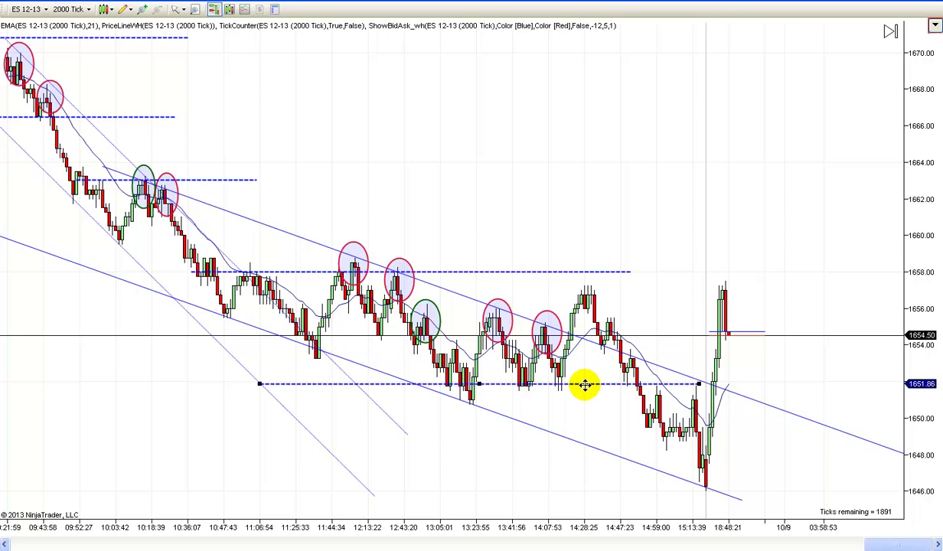
Lower the 1658.00 dashed resistance line to about 1657.00 and shift it across the 14:28 high and the late rally's high.
scroll(461, 455, "down", 3)
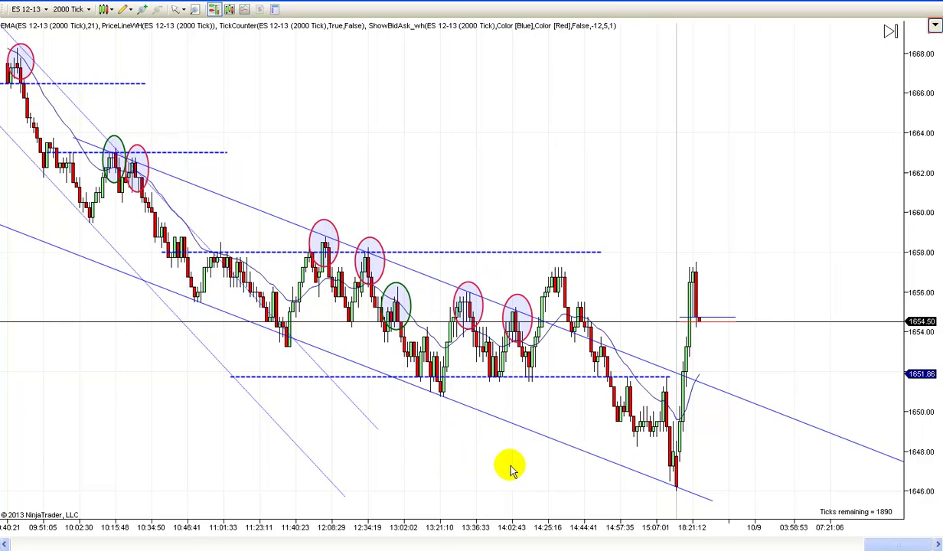
left_click_drag(493, 252, 597, 269)
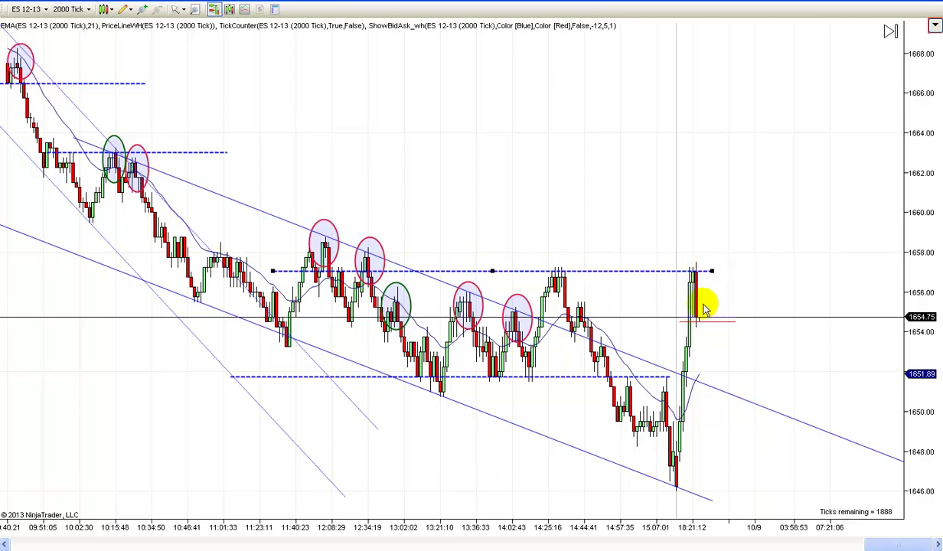
scroll(570, 207, "up", 1)
scroll(554, 213, "down", 2)
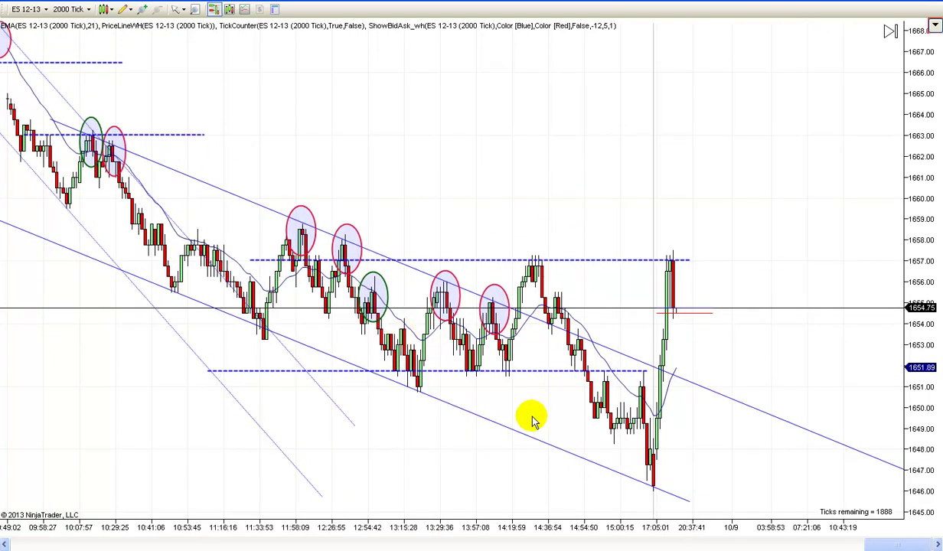
scroll(565, 415, "up", 1)
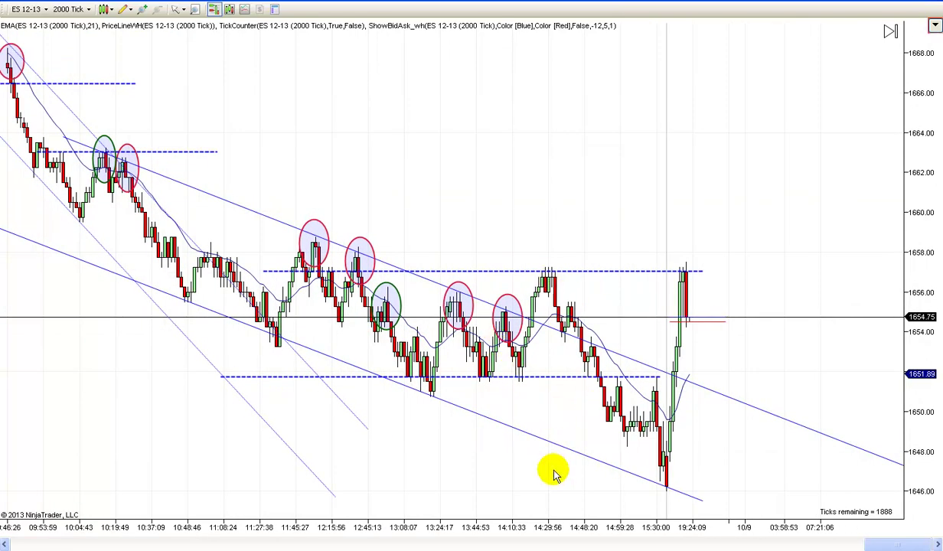
left_click_drag(478, 136, 579, 272)
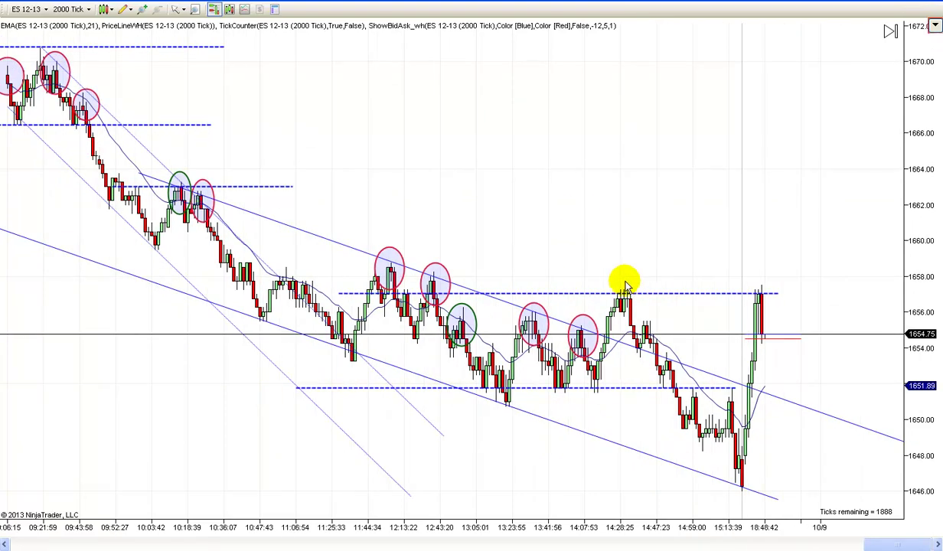
Review the full 10/8 session from the morning range to the late rally, checking the drawn channels, dashed levels and marked setups.
left_click_drag(617, 209, 666, 216)
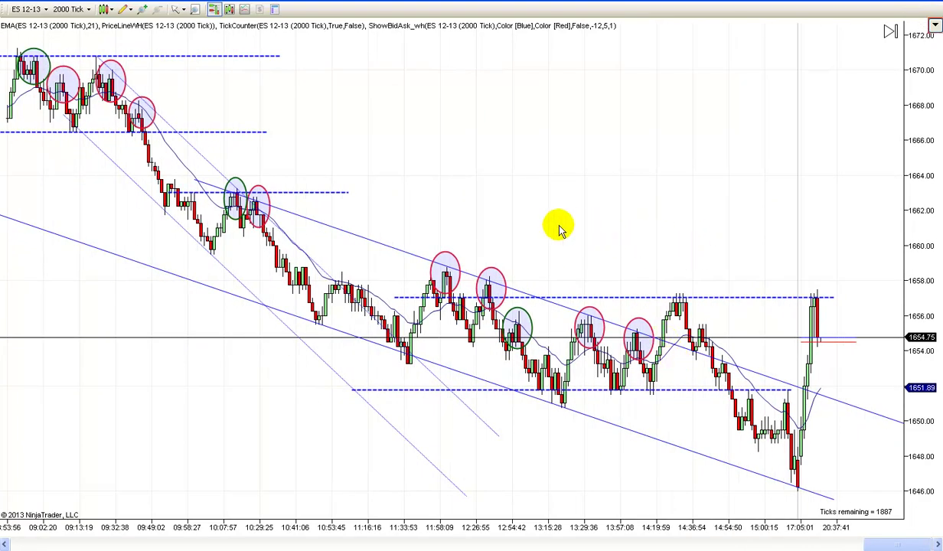
scroll(560, 230, "up", 3)
scroll(559, 204, "up", 3)
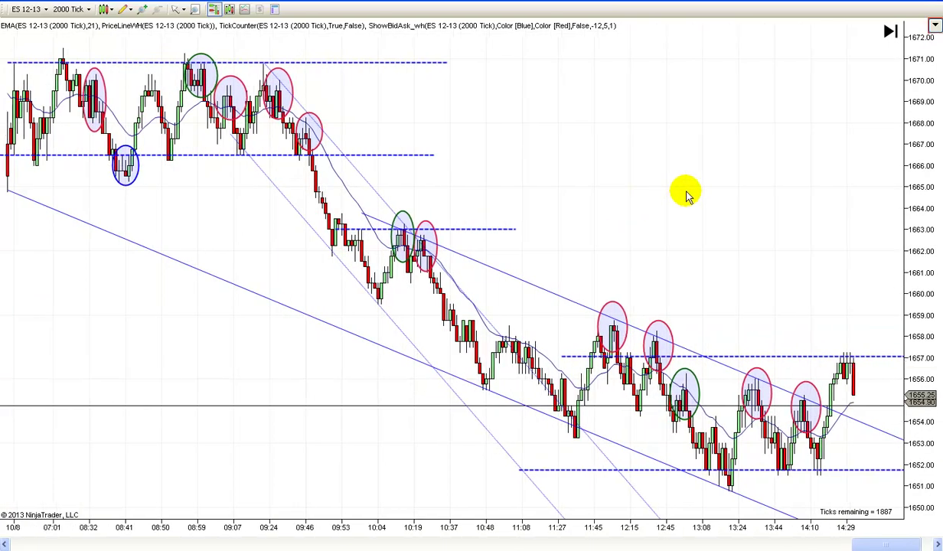
scroll(685, 195, "down", 2)
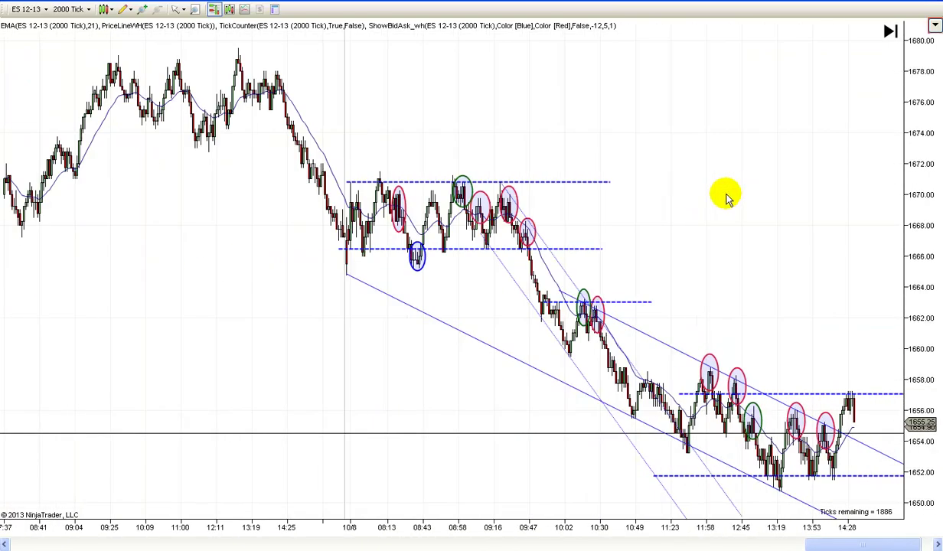
scroll(606, 203, "down", 1)
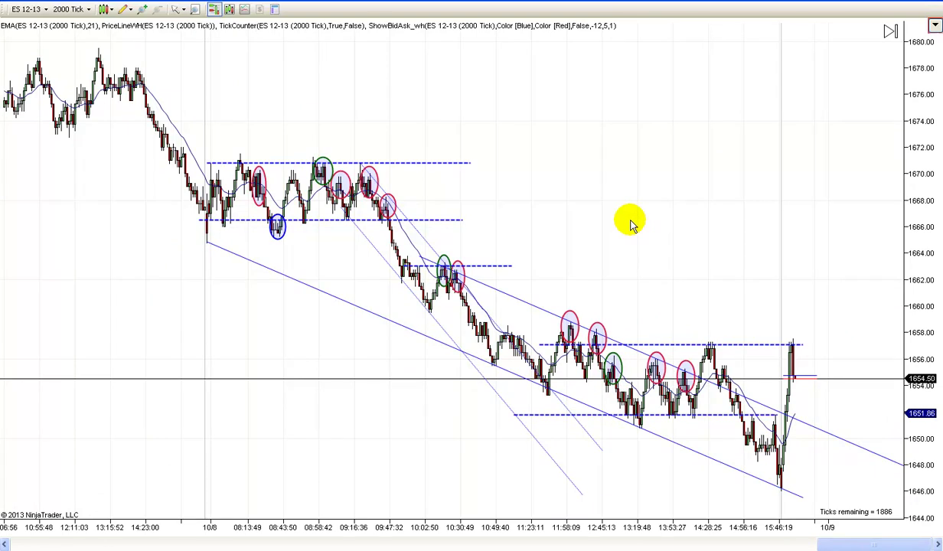
left_click_drag(632, 225, 617, 228)
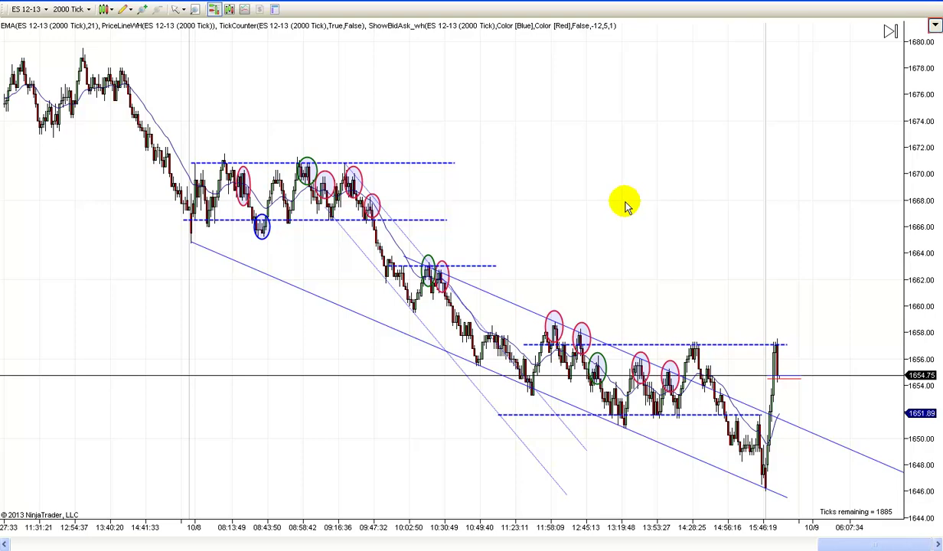
left_click_drag(594, 206, 559, 213)
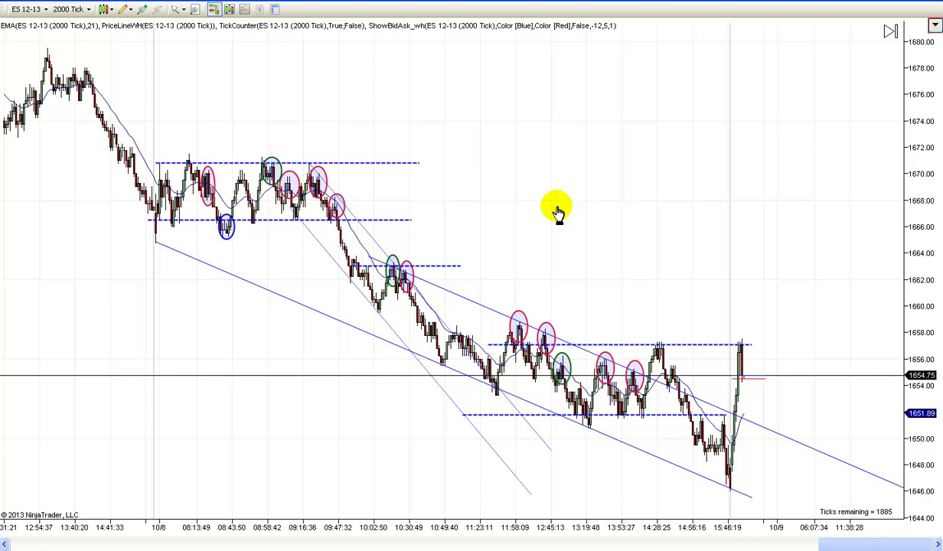
left_click_drag(556, 212, 545, 191)
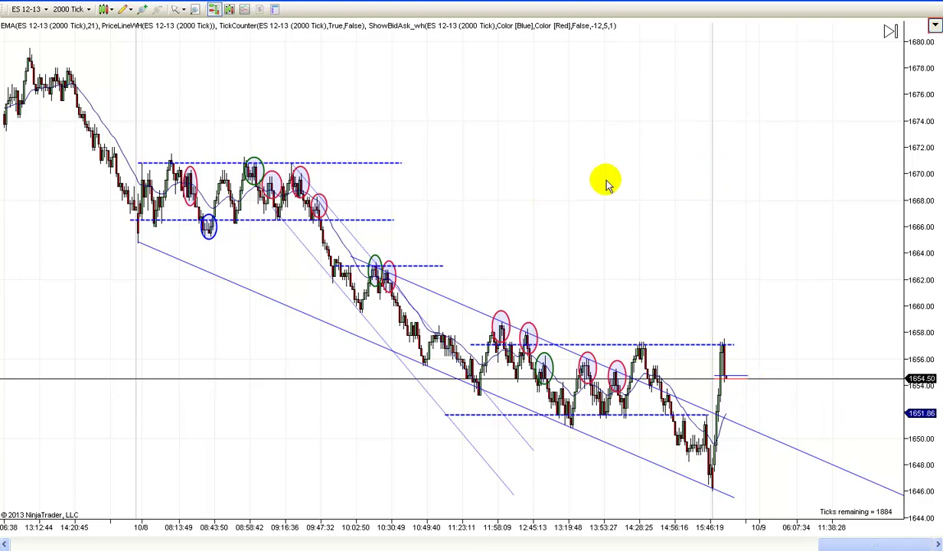
left_click_drag(607, 183, 649, 186)
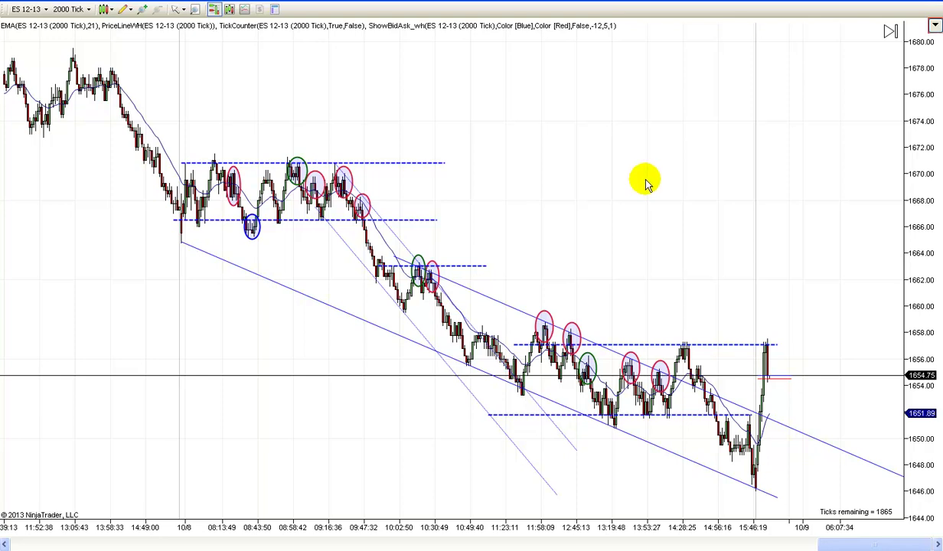
left_click_drag(645, 184, 628, 185)
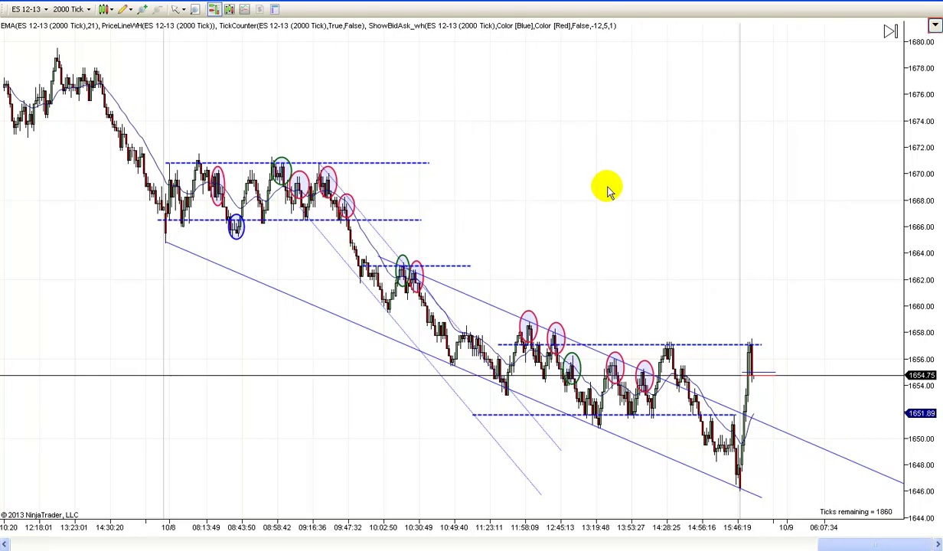
left_click_drag(607, 190, 599, 196)
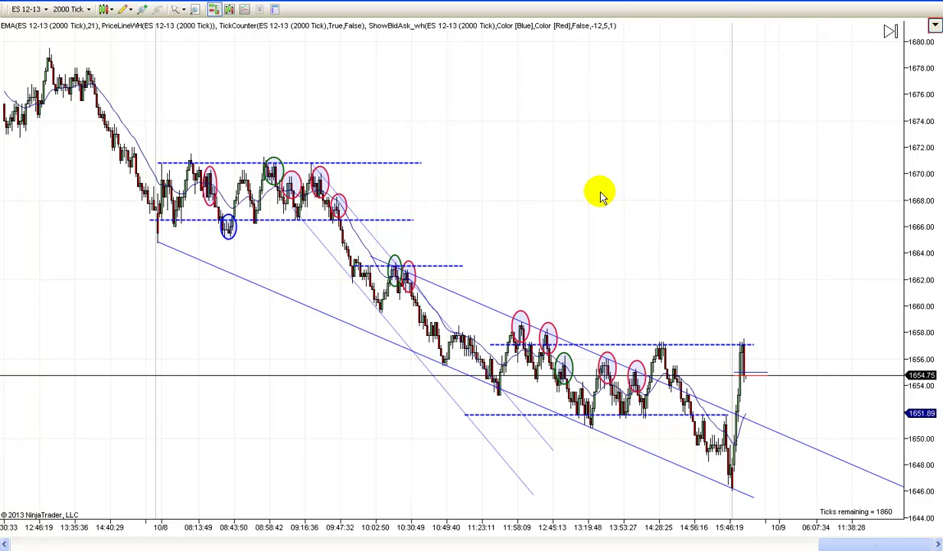
left_click_drag(600, 196, 606, 194)
scroll(574, 138, "down", 2)
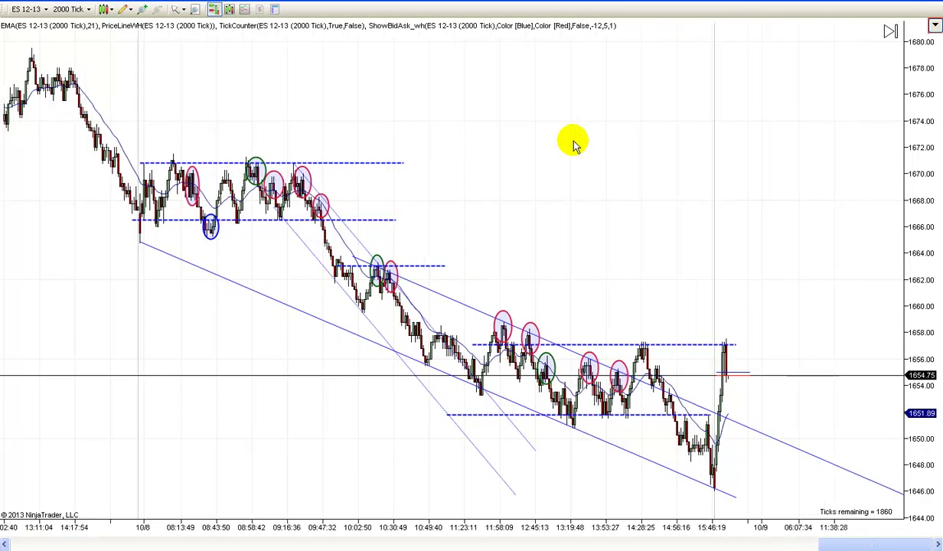